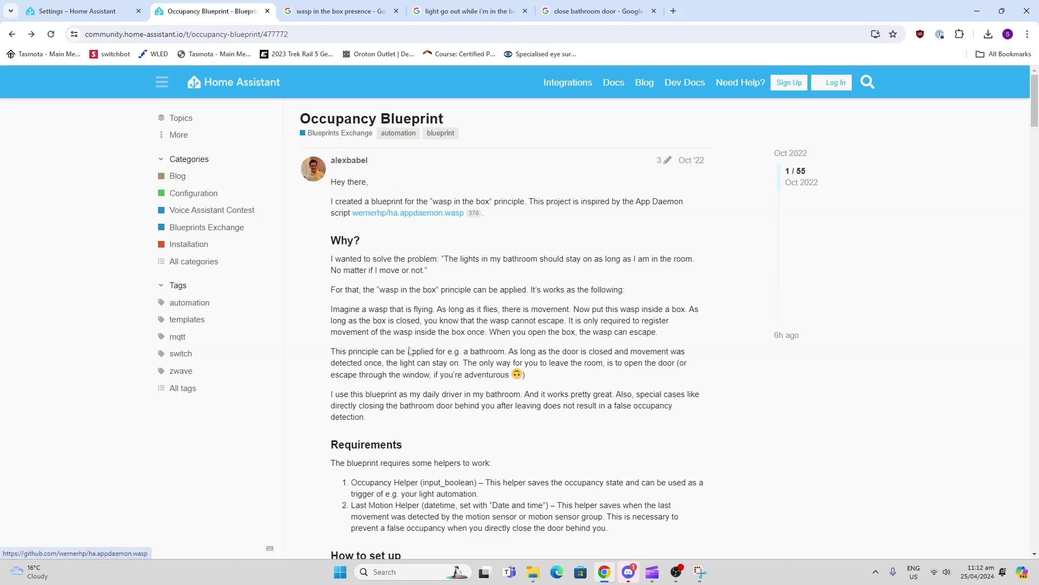
# Scroll the Occupancy Blueprint post down to its 'How to set up' section and Import Blueprint button.
pyautogui.scroll(-4, 407, 297)
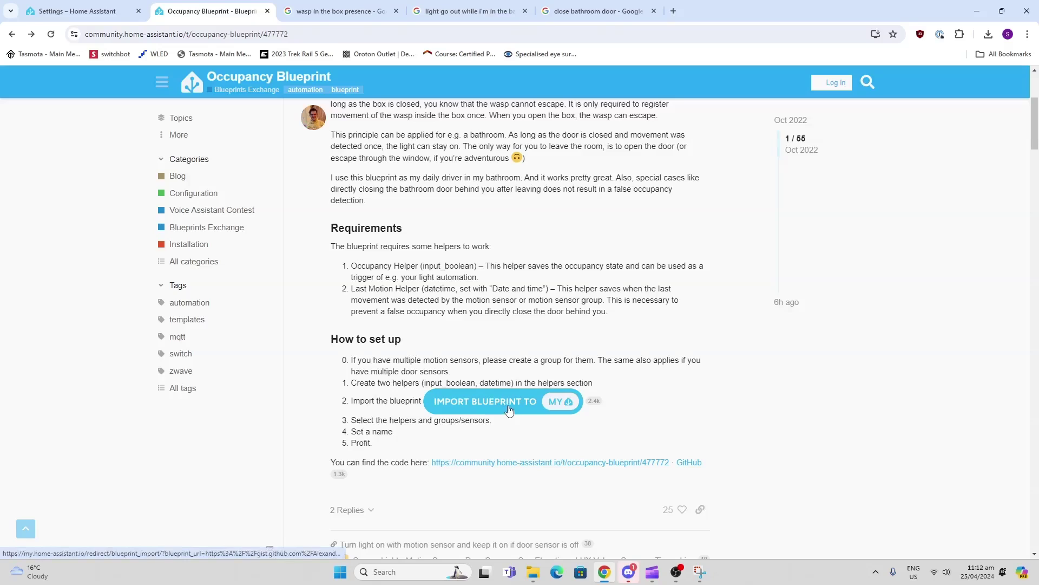
# Import the AlexanderBabel/occupancy.yaml blueprint into Home Assistant after previewing it.
pyautogui.click(509, 410)
pyautogui.click(648, 188)
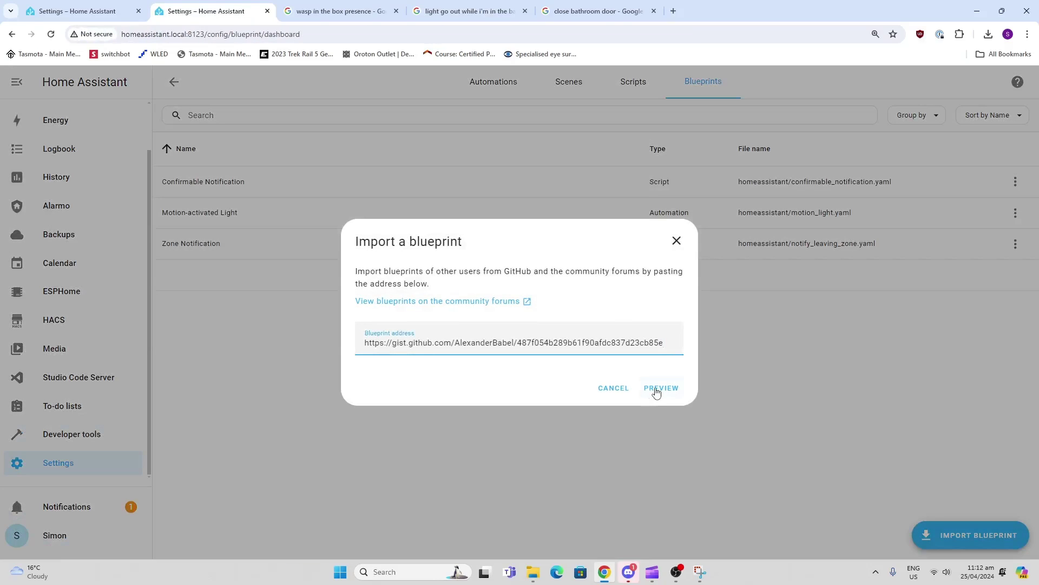
pyautogui.click(659, 387)
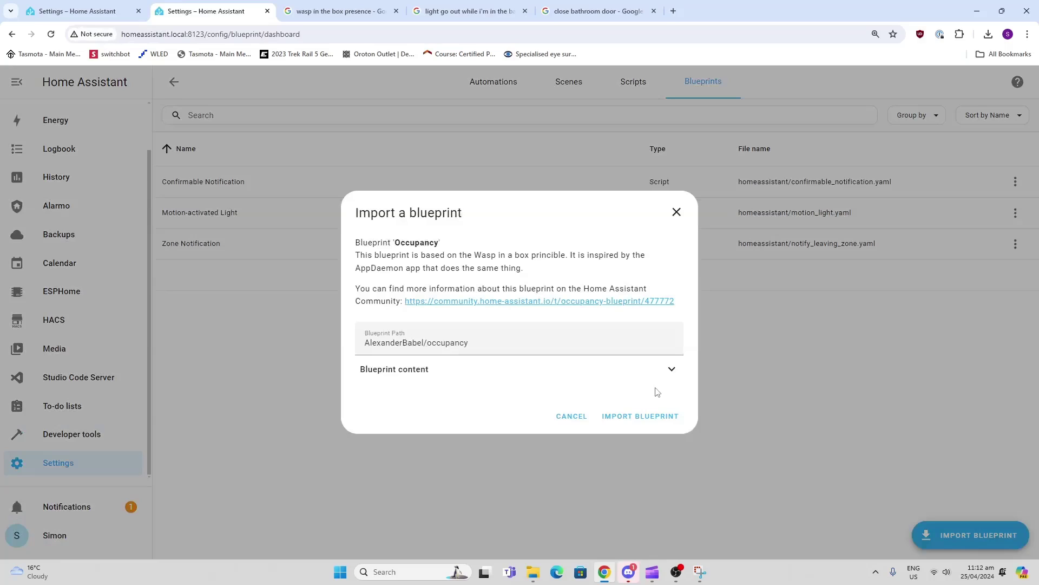
pyautogui.click(650, 418)
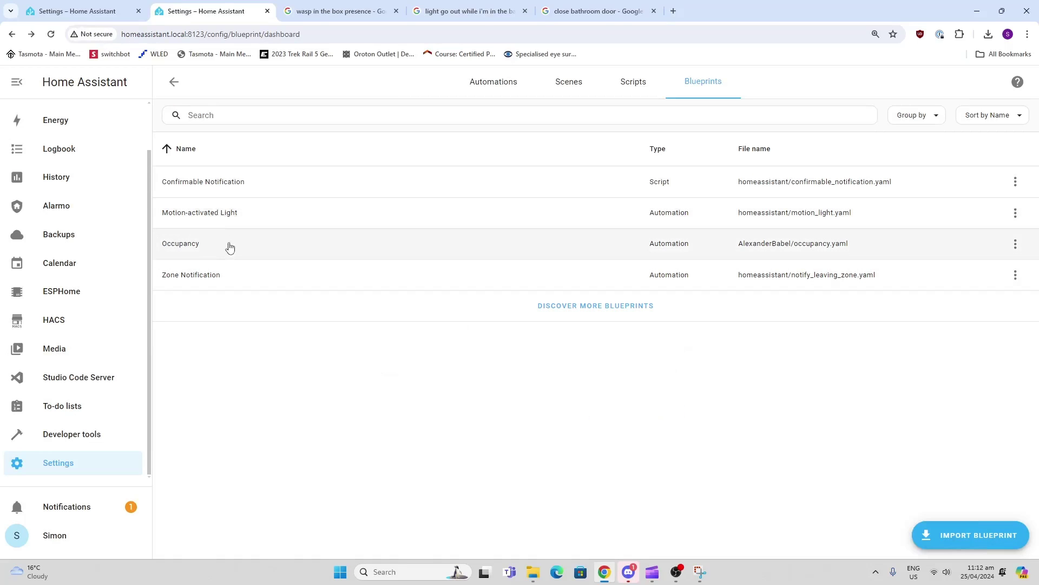
# Go to the Helpers list under Settings > Devices & services.
pyautogui.click(173, 83)
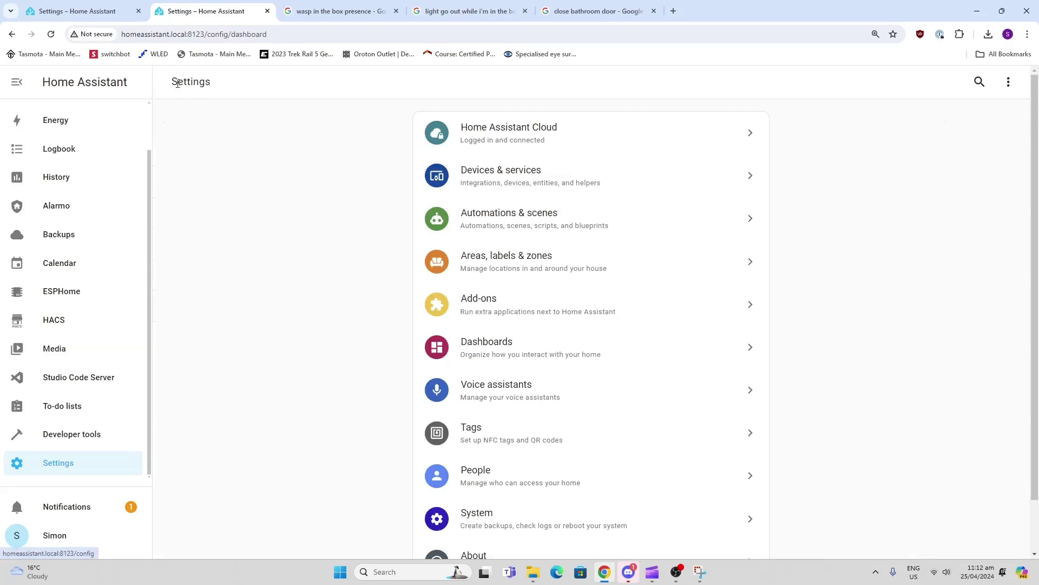
pyautogui.click(495, 184)
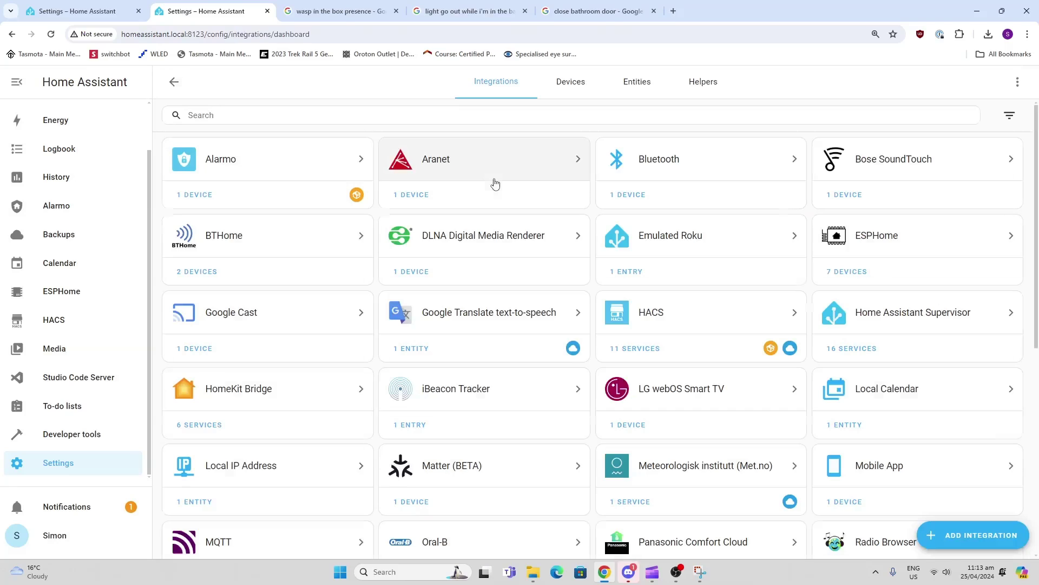
pyautogui.click(700, 90)
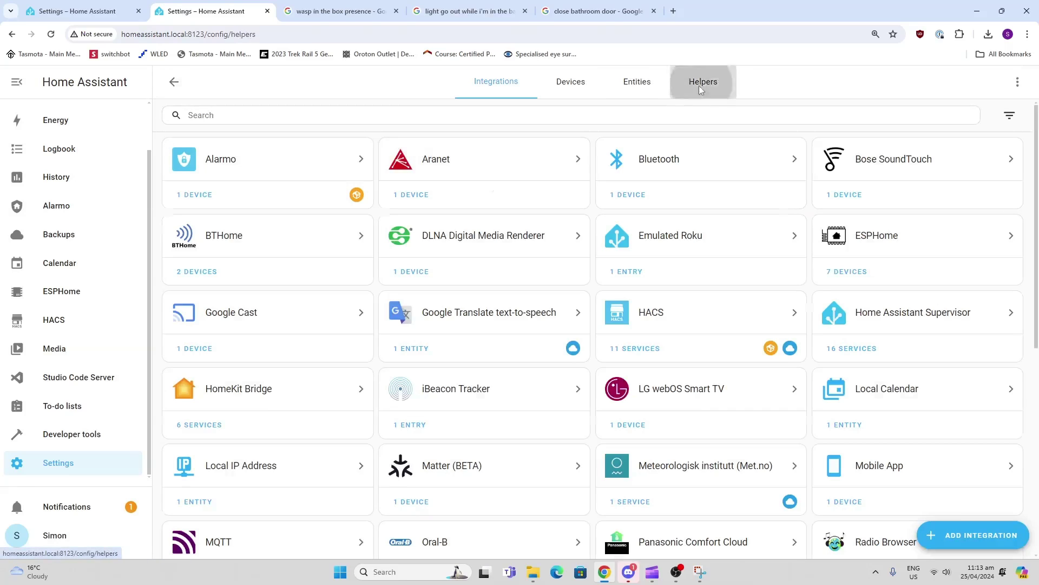
# Create a Toggle helper named Occupancy.
pyautogui.click(996, 535)
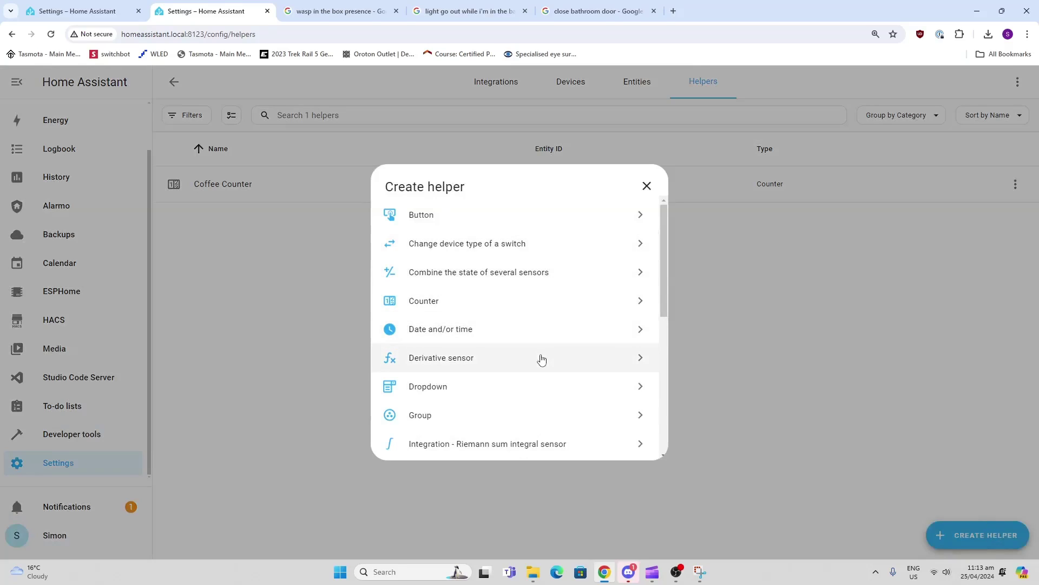
pyautogui.scroll(-1, 540, 358)
pyautogui.scroll(-1, 541, 359)
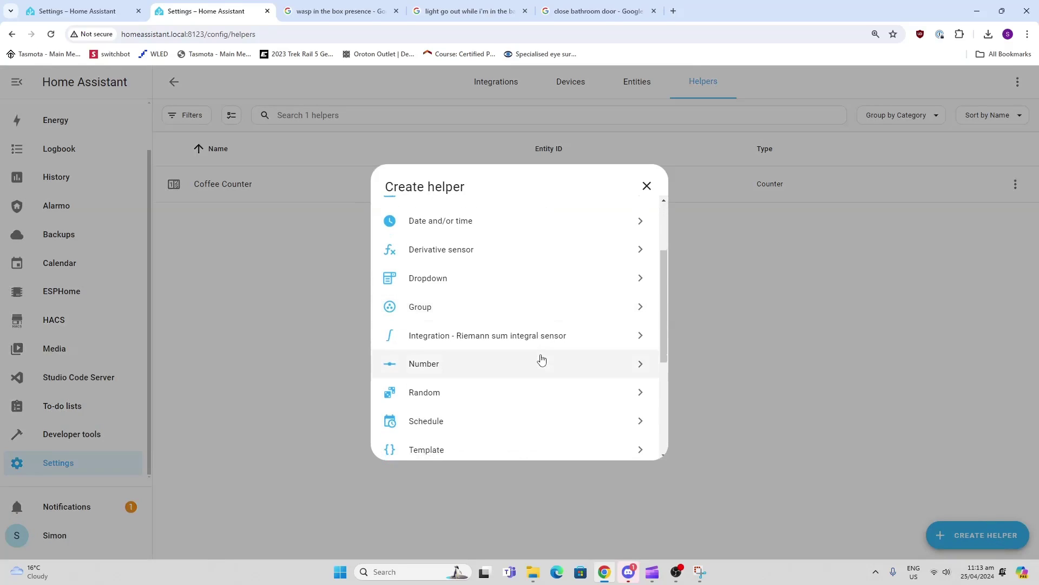
pyautogui.scroll(-3, 541, 359)
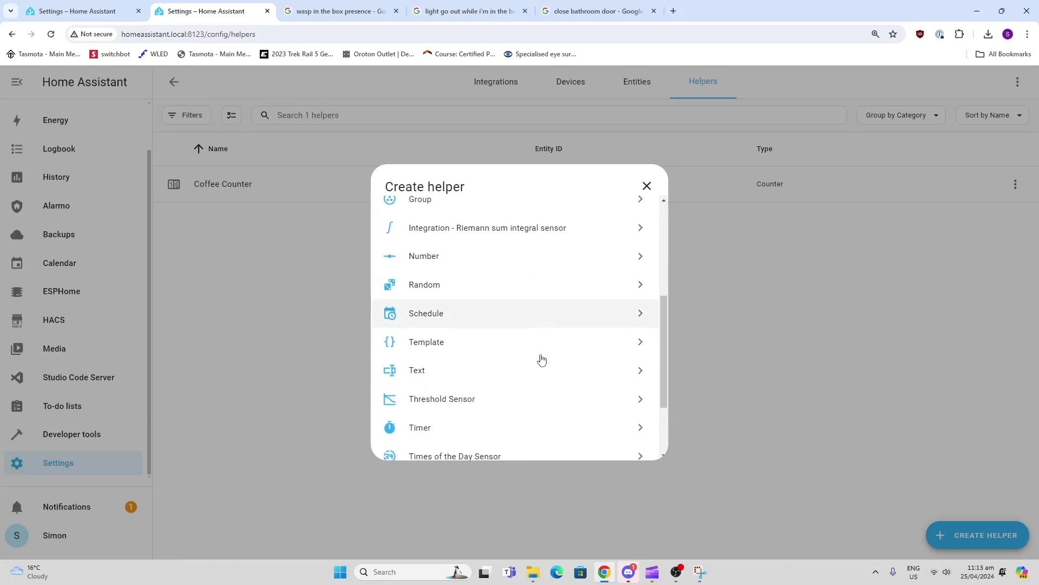
pyautogui.scroll(-1, 541, 359)
pyautogui.click(536, 385)
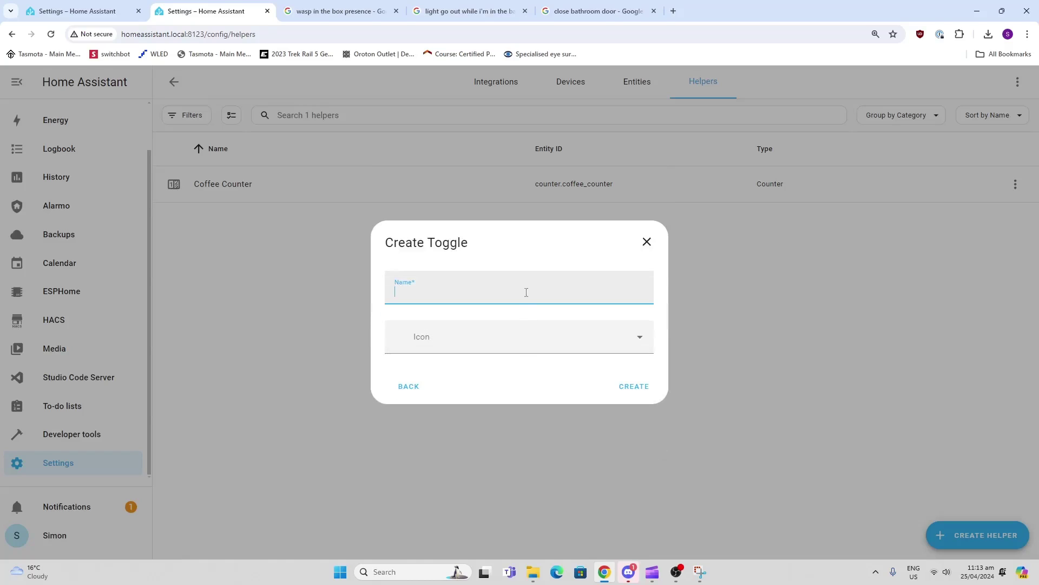
pyautogui.write('Ocu')
pyautogui.press('BackSpace')
pyautogui.press('BackSpace')
pyautogui.write('cupancy')
pyautogui.click(634, 387)
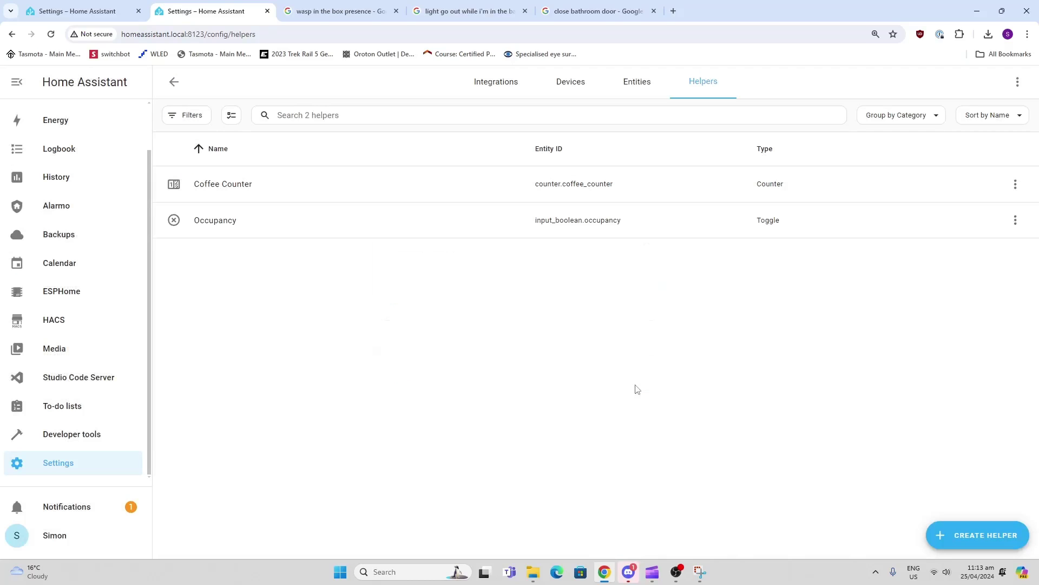
# Start a Date and/or time helper and name it Last Motion.
pyautogui.click(981, 534)
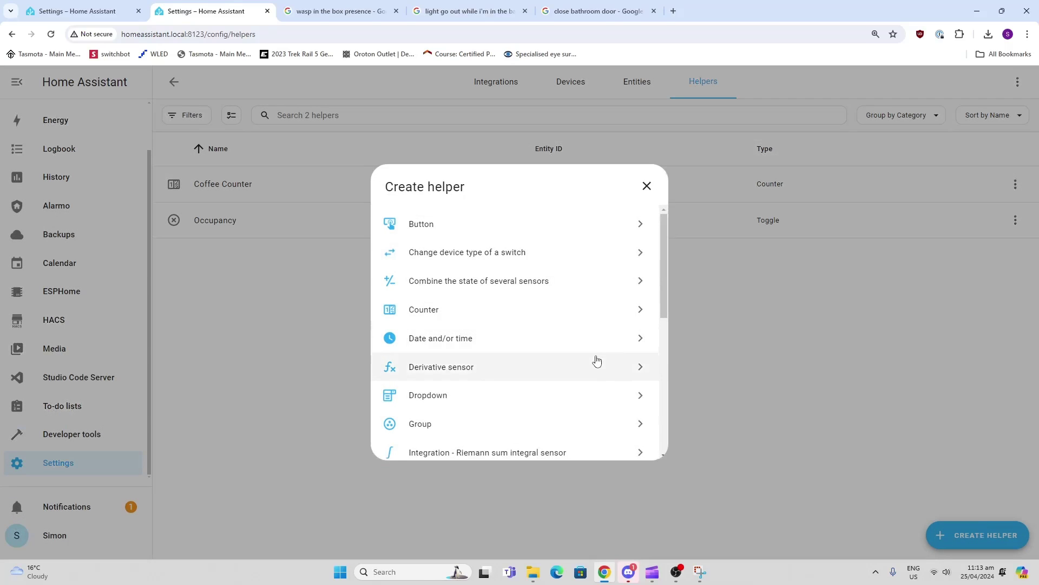
pyautogui.scroll(-1, 597, 360)
pyautogui.scroll(-1, 596, 360)
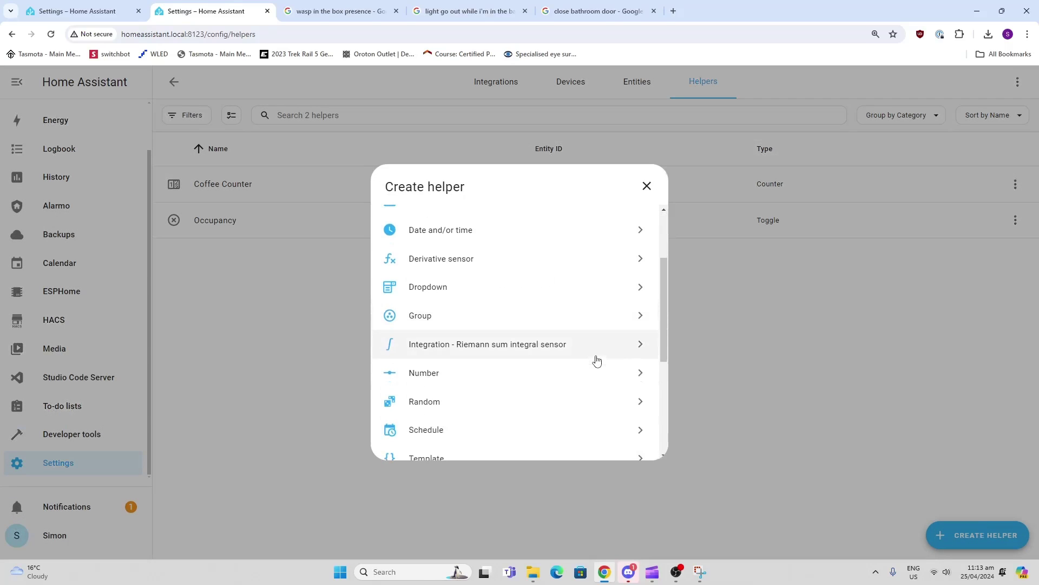
pyautogui.click(483, 233)
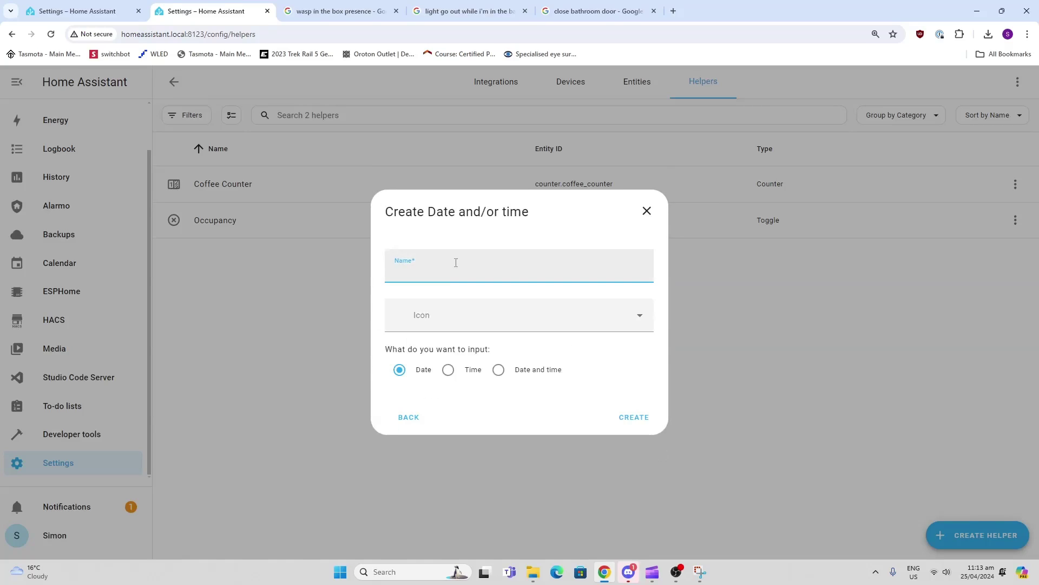
pyautogui.write('Last Motionb')
pyautogui.press('BackSpace')
# Create the Last Motion helper storing date and time, then go to the Blueprints list.
pyautogui.click(497, 370)
pyautogui.click(642, 417)
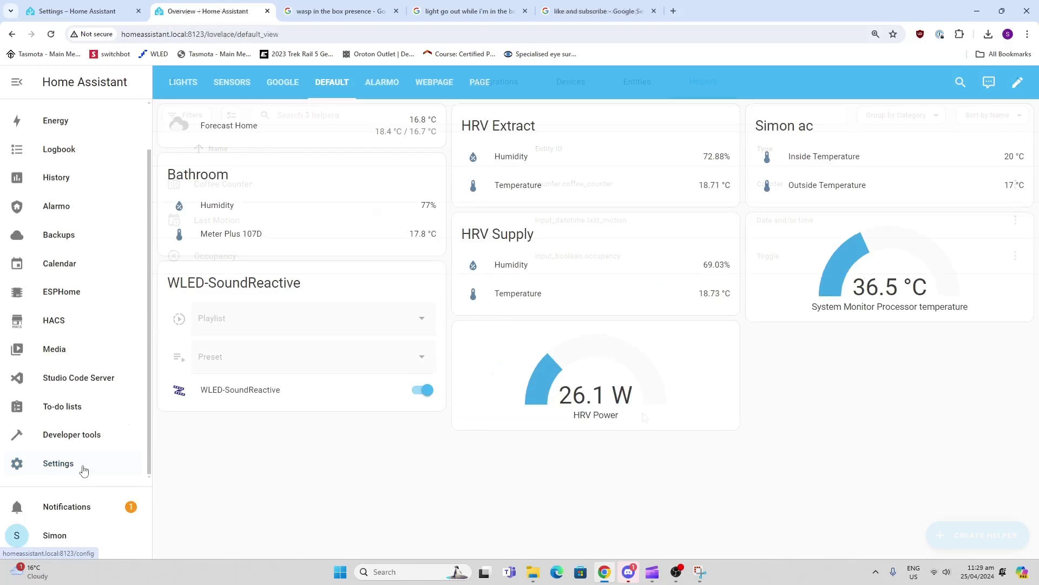
pyautogui.click(84, 470)
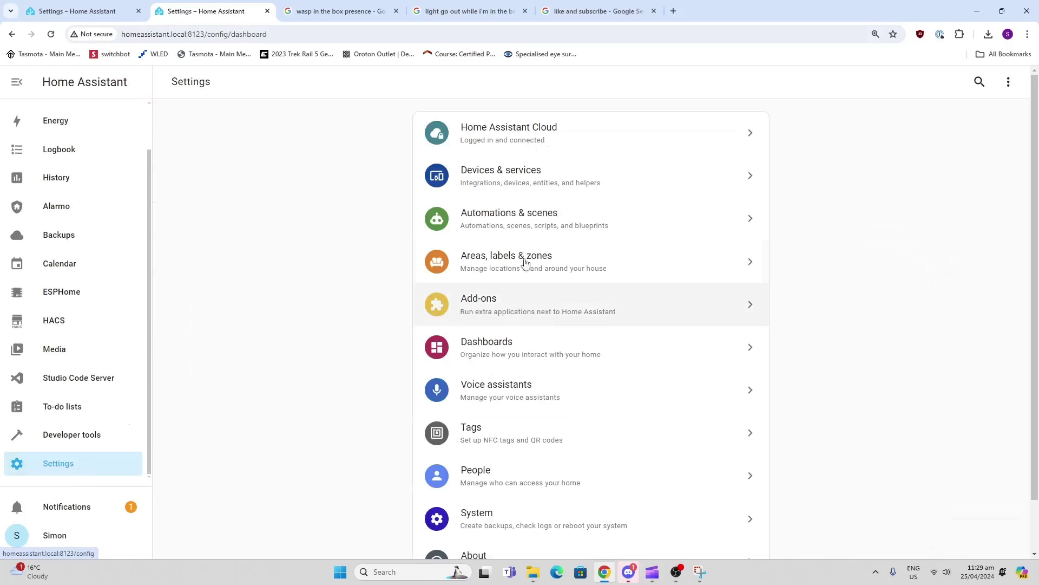
pyautogui.click(563, 217)
pyautogui.click(710, 92)
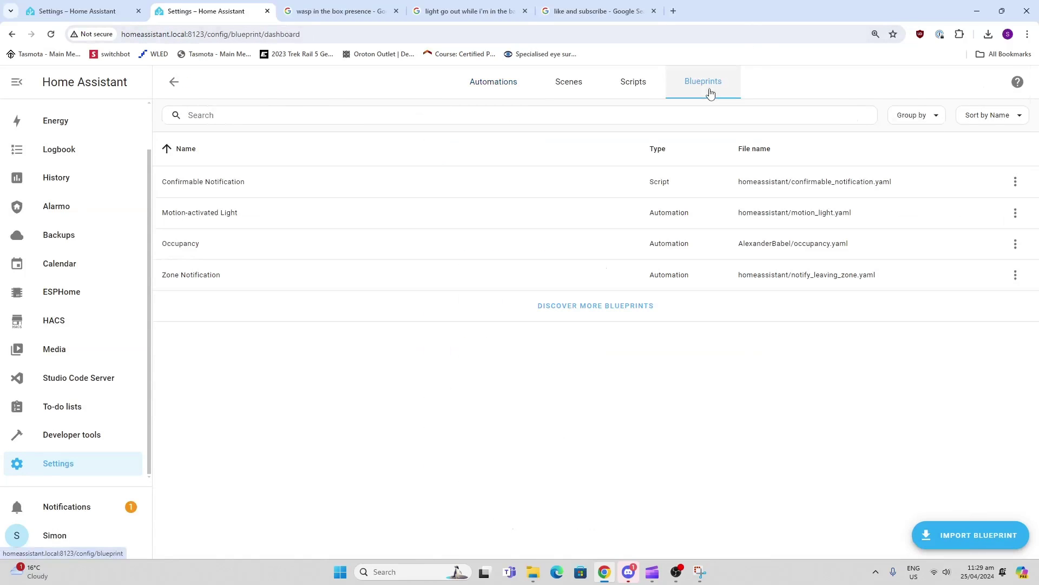
# Start an Occupancy blueprint automation with Bathroom Door Sensor Opening and Bathroom Door Motion sensors.
pyautogui.click(289, 251)
pyautogui.click(639, 271)
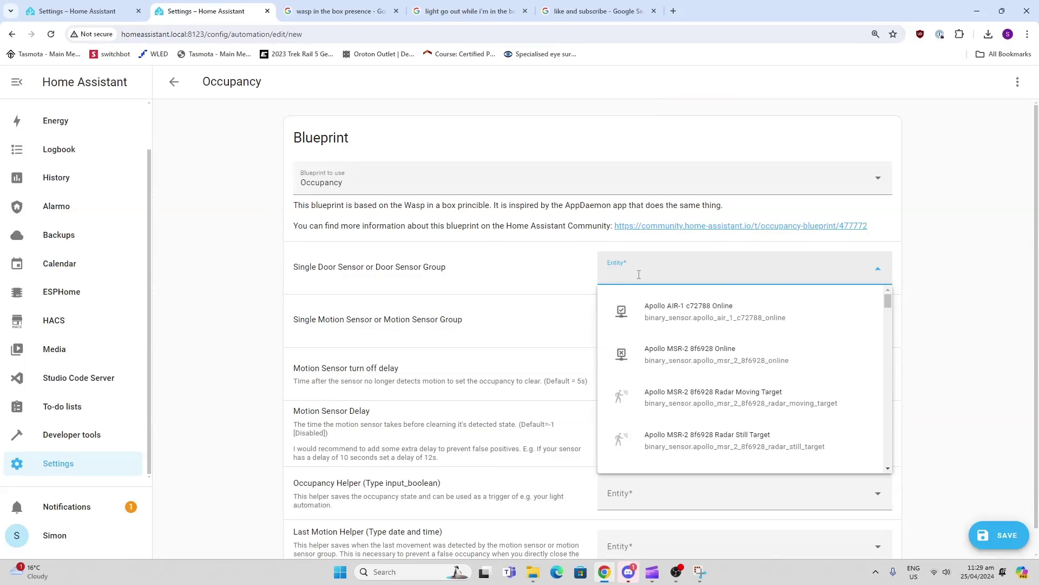
pyautogui.write('door')
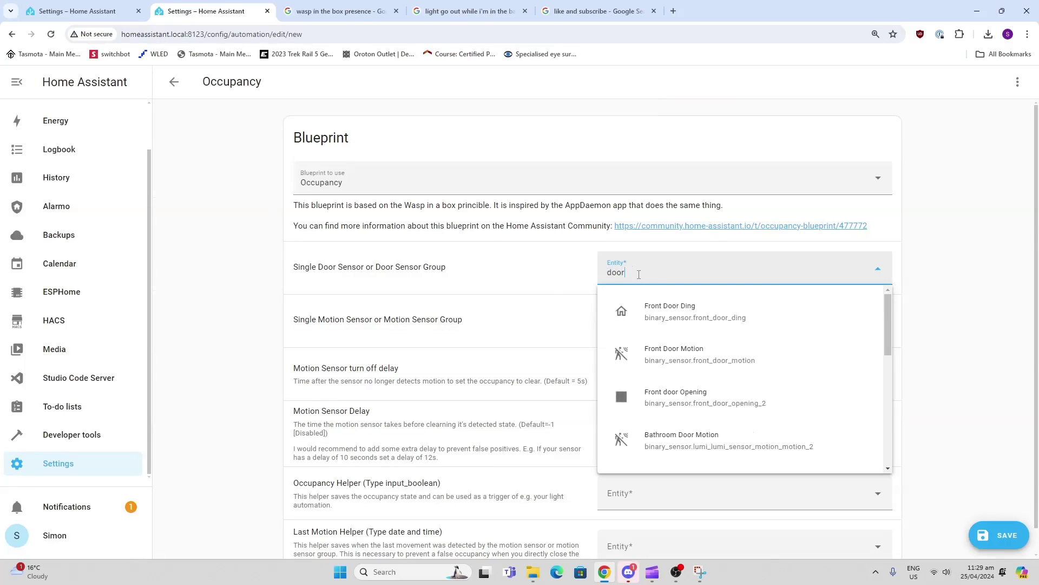
pyautogui.scroll(-1, 721, 418)
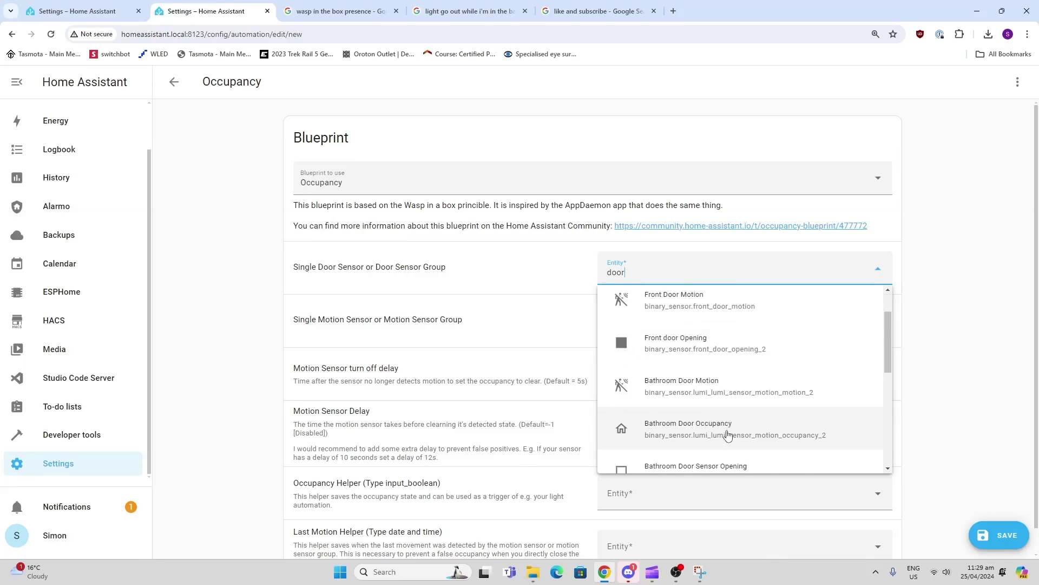
pyautogui.scroll(-1, 727, 435)
pyautogui.click(726, 423)
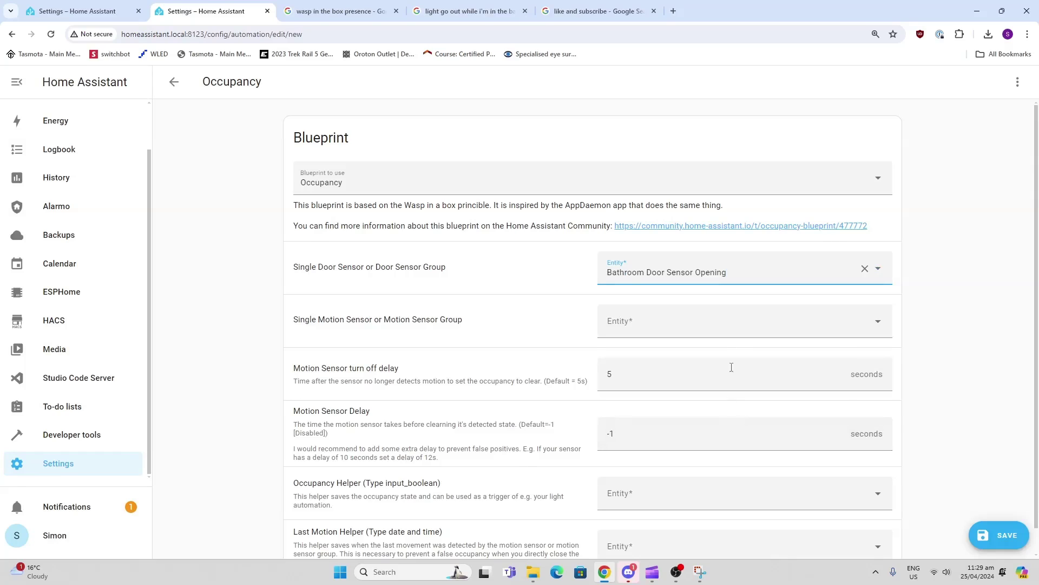
pyautogui.click(723, 323)
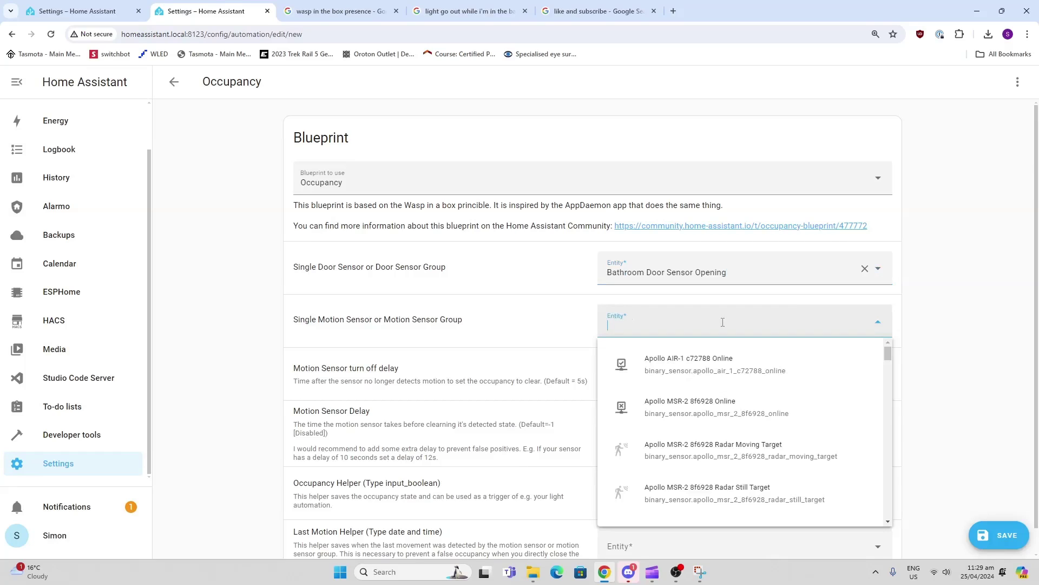
pyautogui.write('bath')
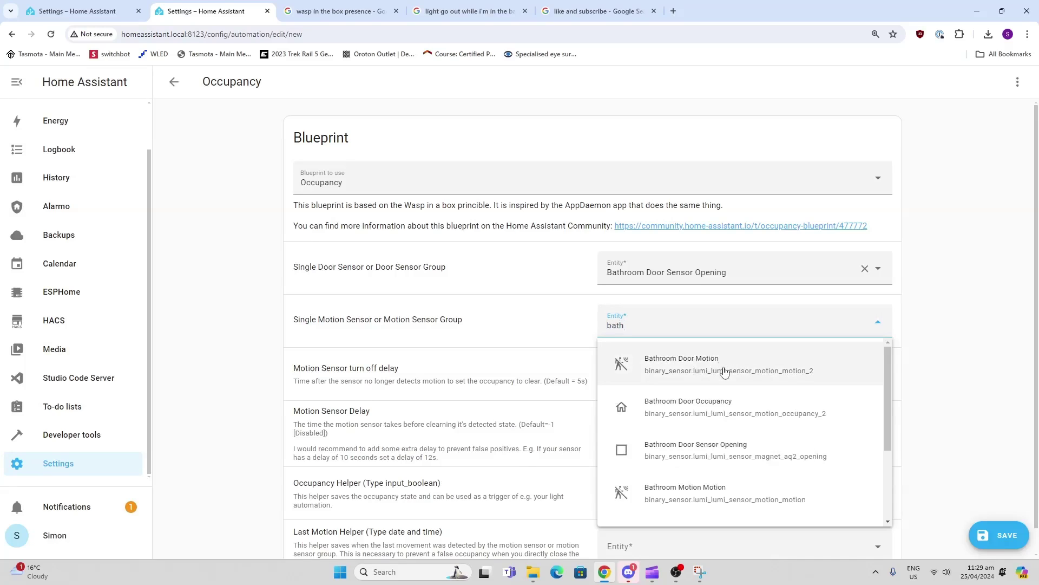
pyautogui.click(725, 372)
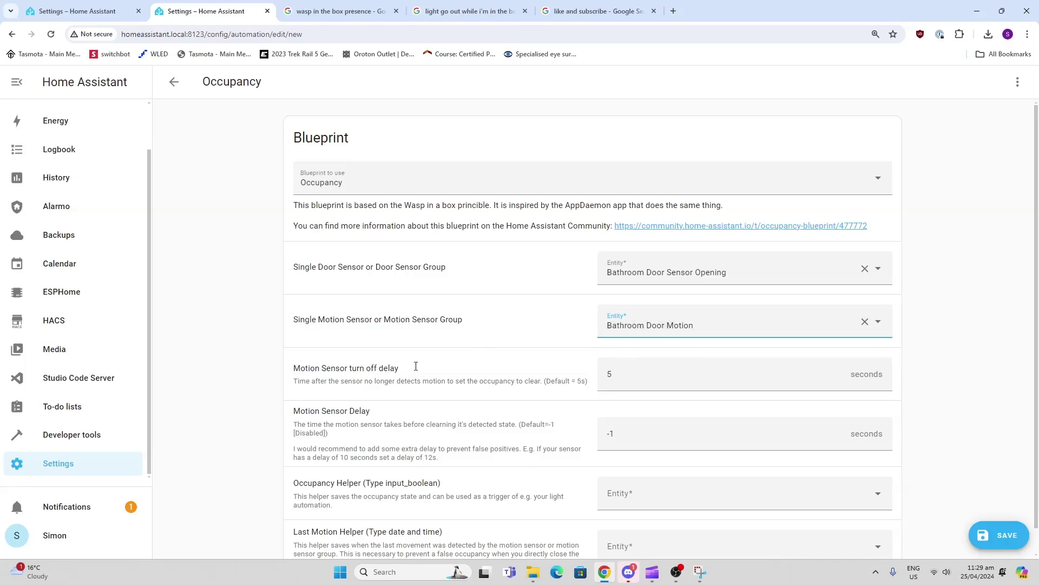
# Set the motion delay to 12 and choose the Occupancy and Last Motion helpers.
pyautogui.click(622, 433)
pyautogui.press('BackSpace')
pyautogui.press('BackSpace')
pyautogui.write('12')
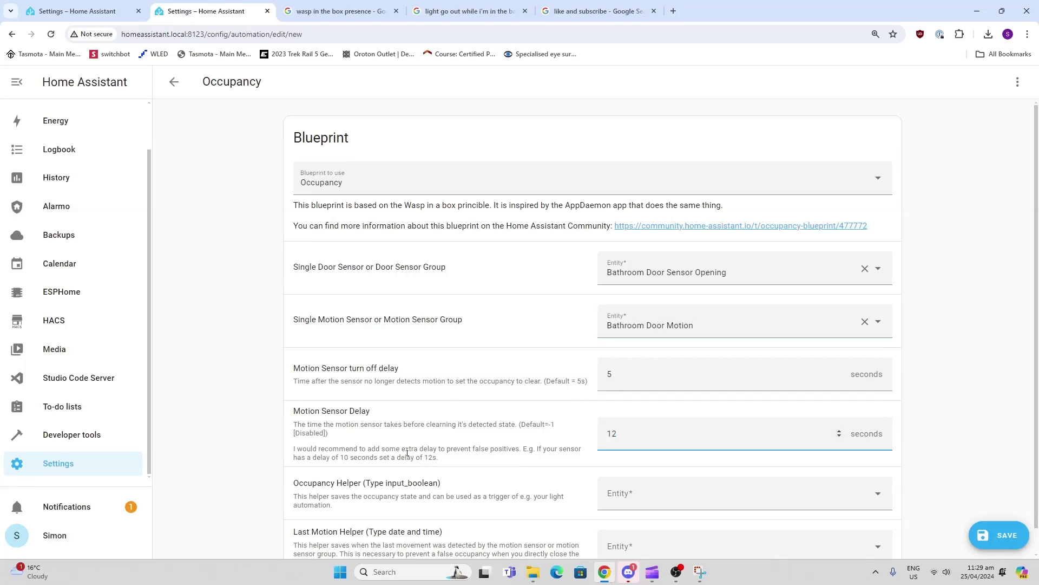
pyautogui.scroll(-1, 408, 452)
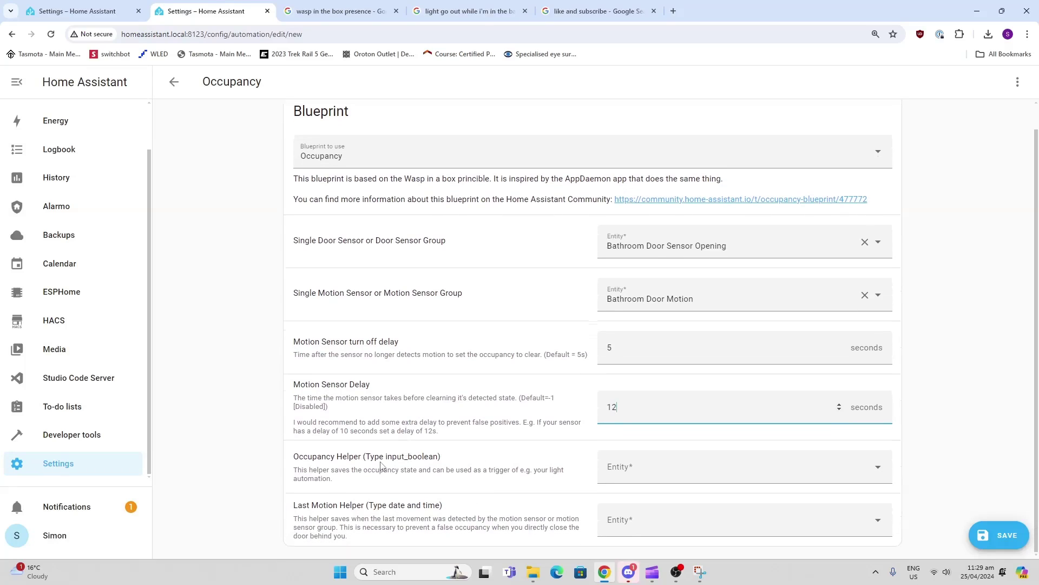
pyautogui.click(657, 473)
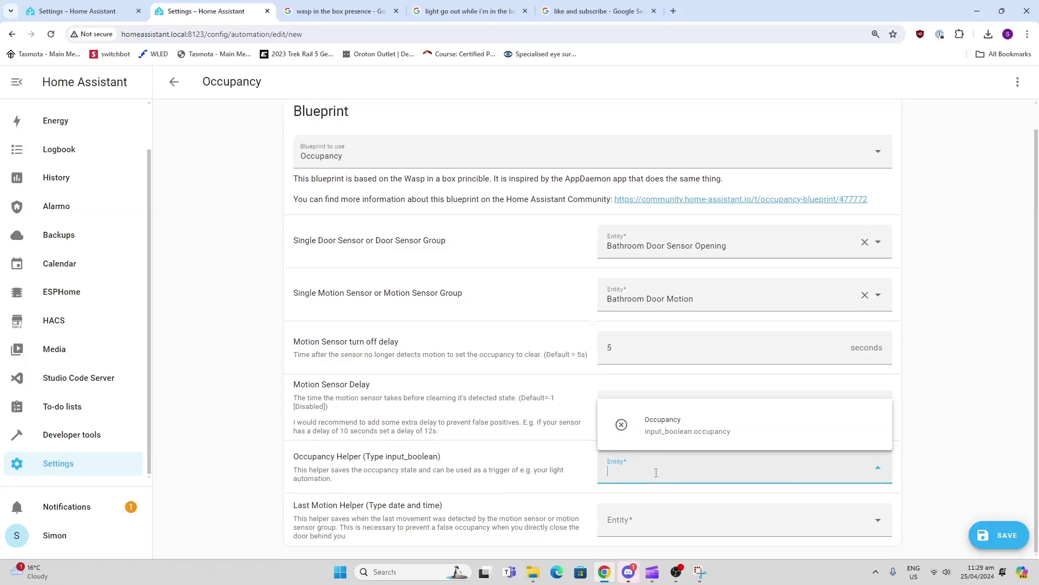
pyautogui.click(676, 425)
pyautogui.click(658, 517)
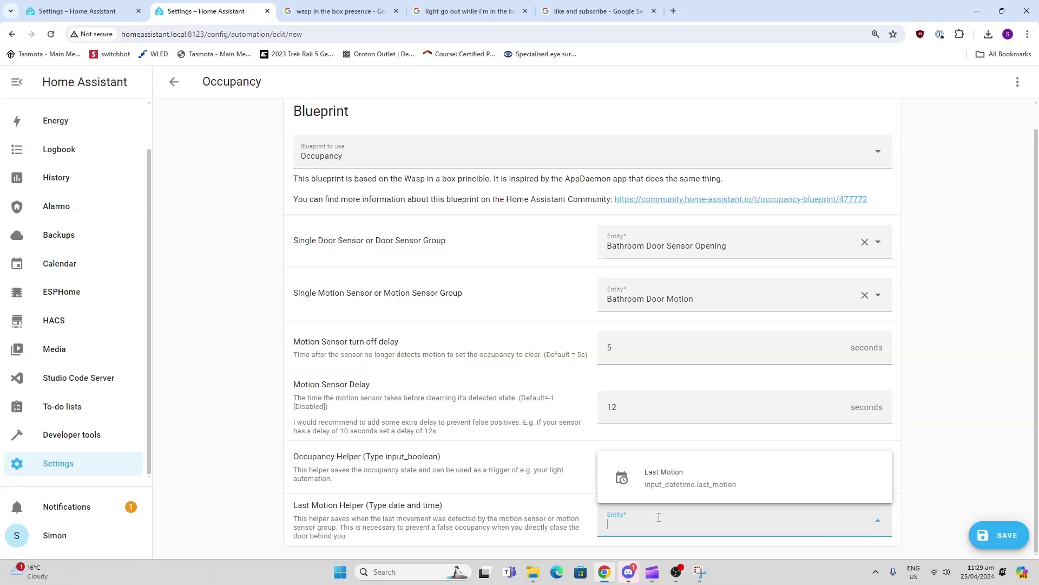
pyautogui.click(683, 469)
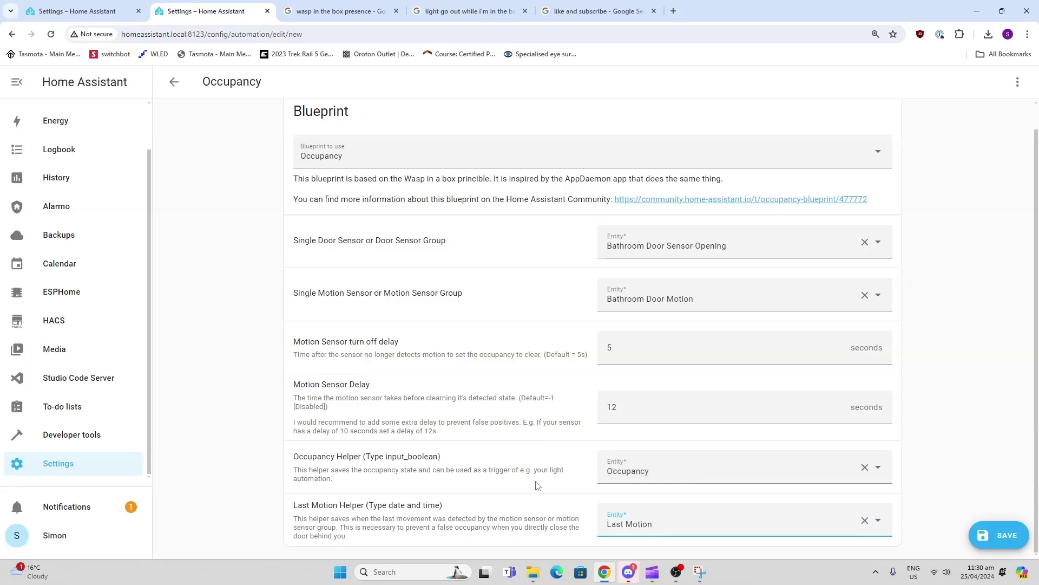
# Save the blueprint automation, keeping the name Occupancy.
pyautogui.click(1003, 537)
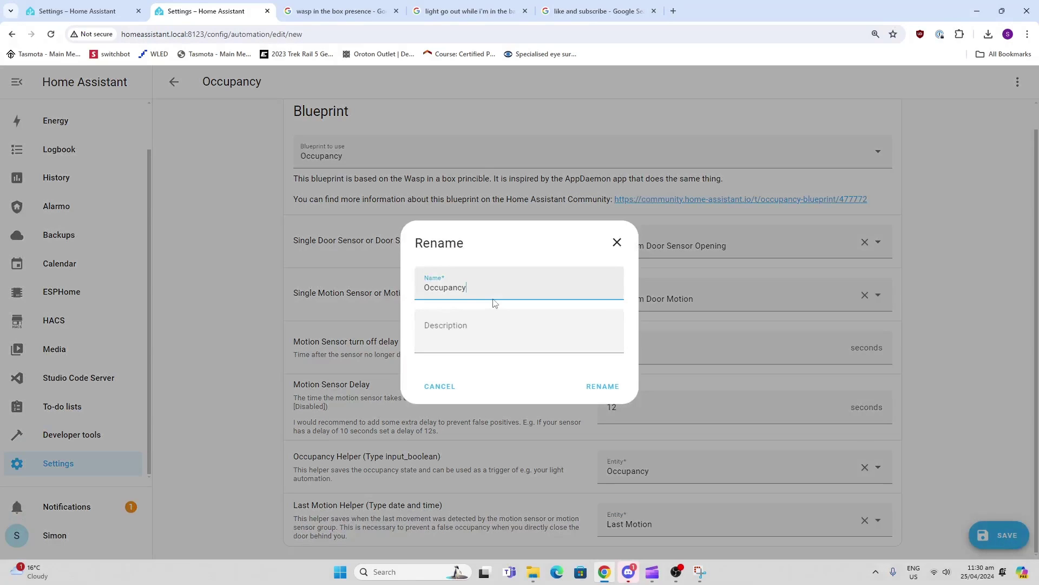
pyautogui.click(599, 388)
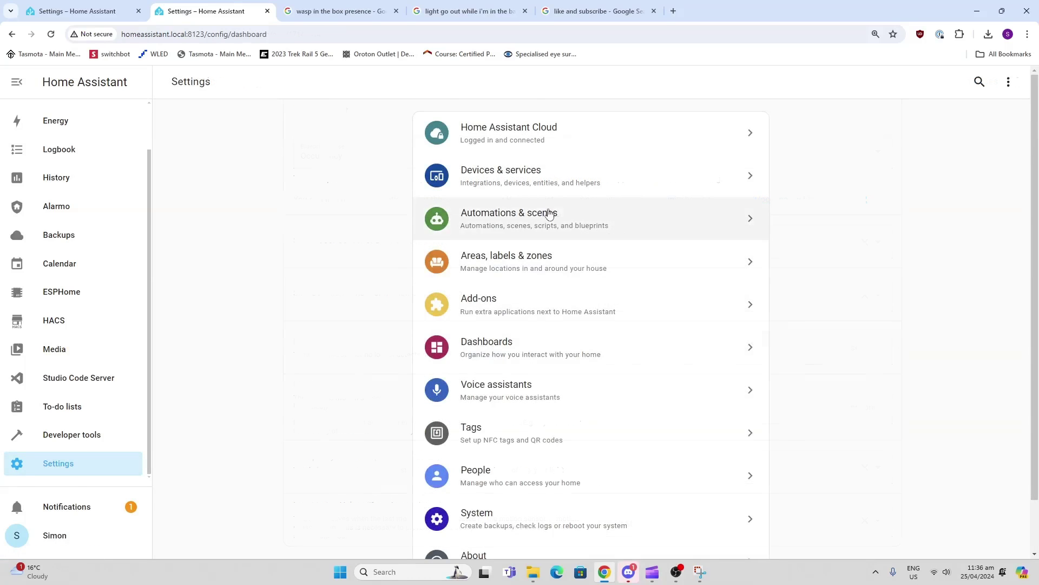
# Create a blank automation with a State trigger on Occupancy from Off to On.
pyautogui.click(549, 214)
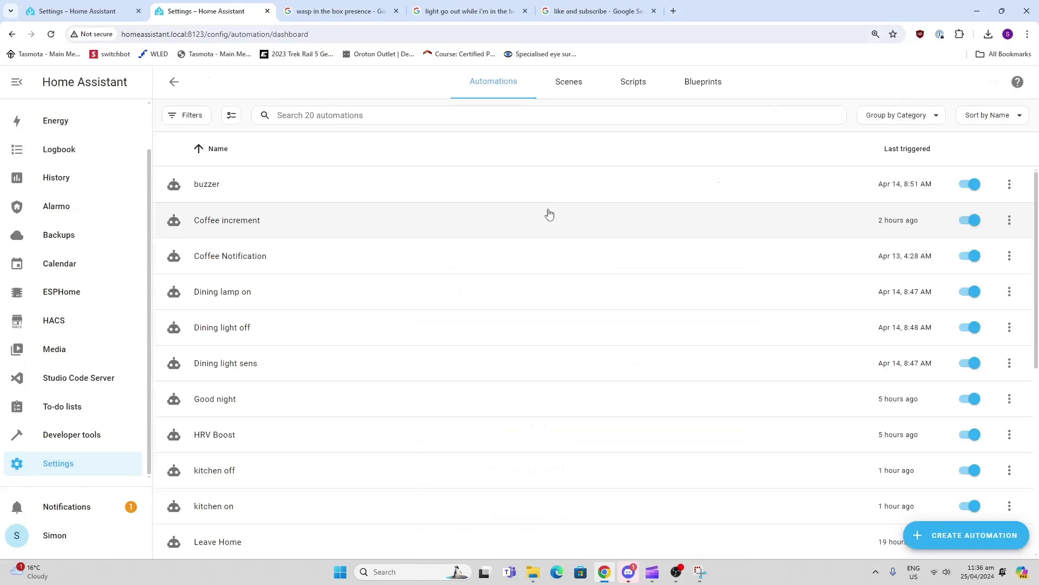
pyautogui.click(968, 536)
pyautogui.click(523, 263)
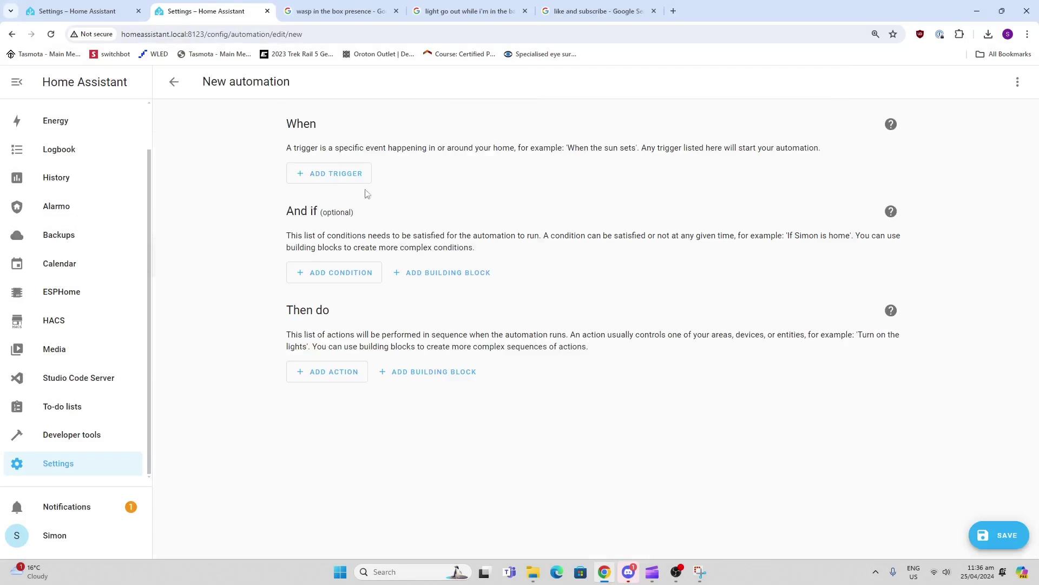
pyautogui.click(321, 172)
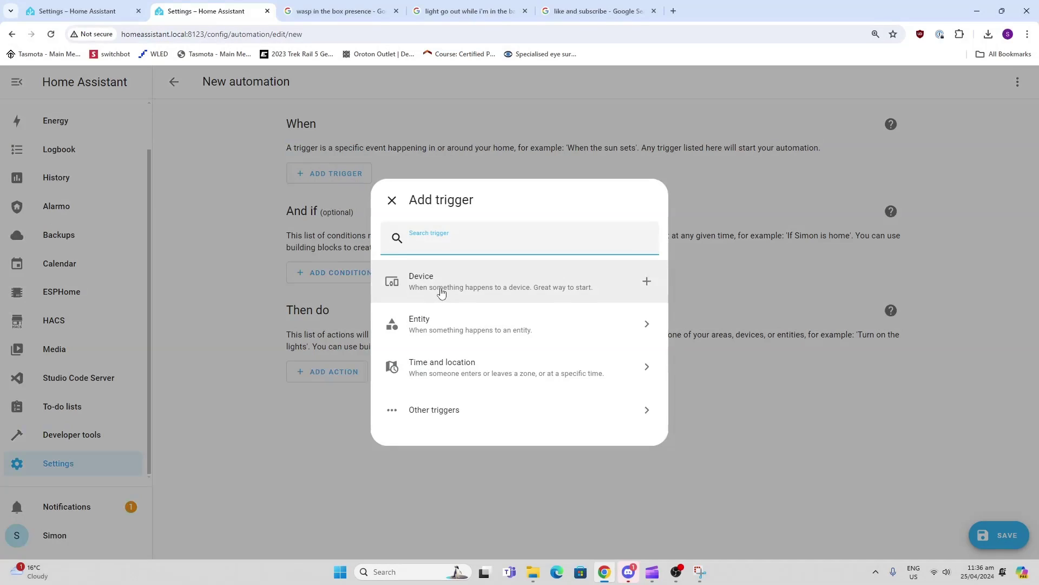
pyautogui.click(445, 325)
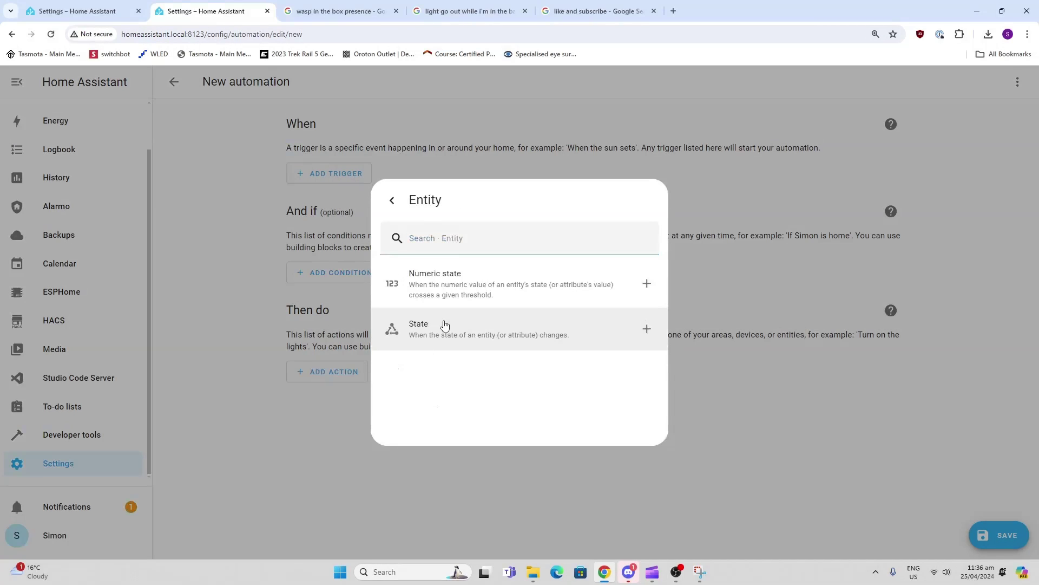
pyautogui.click(448, 328)
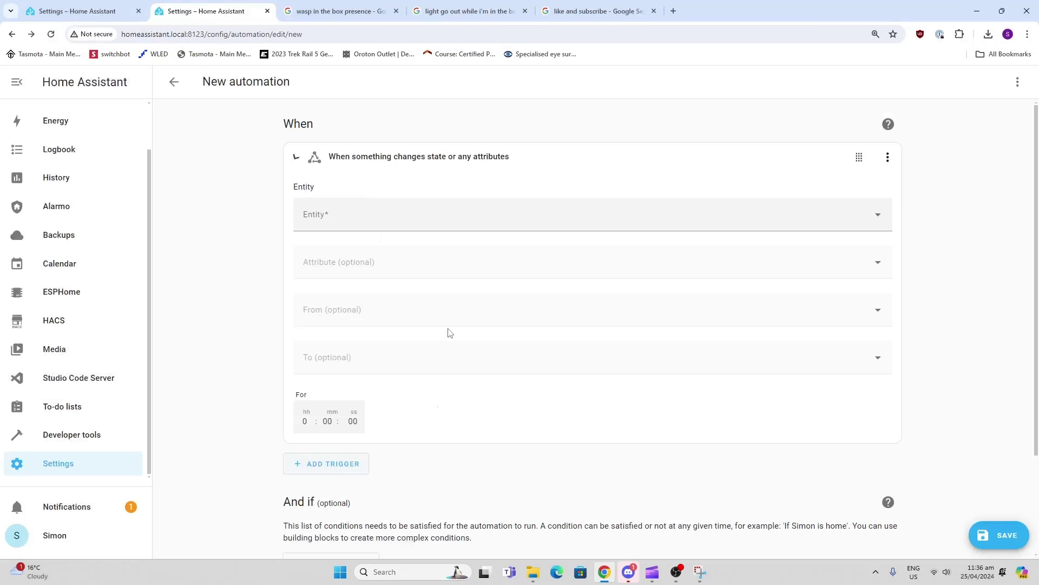
pyautogui.click(416, 219)
pyautogui.write('oc')
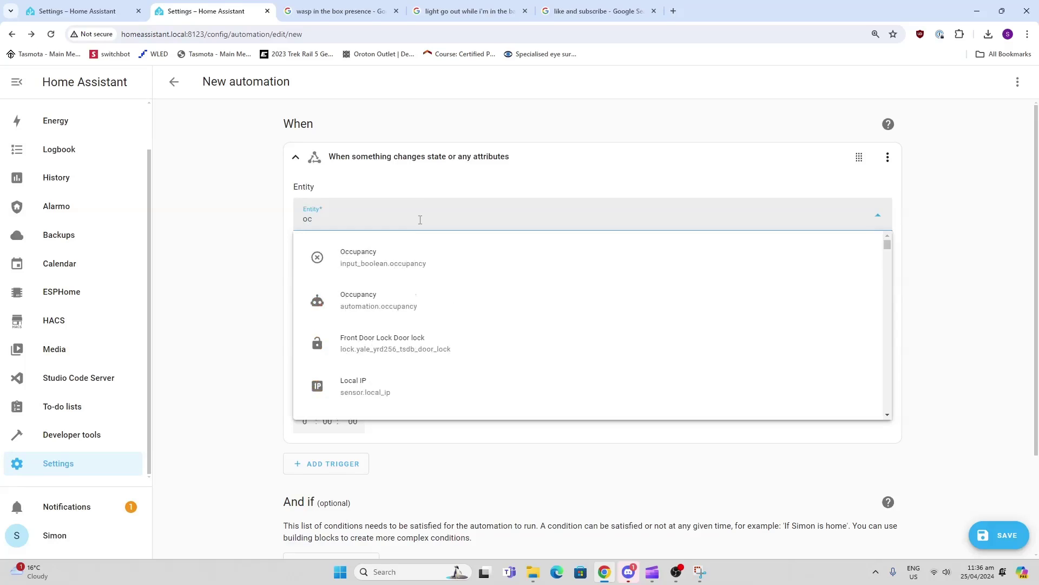
pyautogui.click(409, 260)
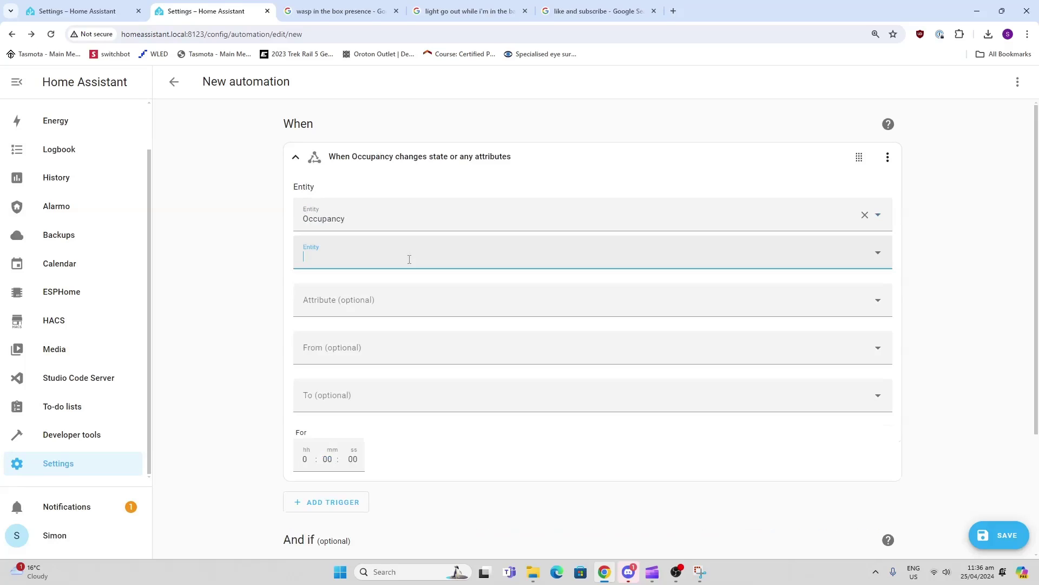
pyautogui.click(376, 353)
pyautogui.click(352, 434)
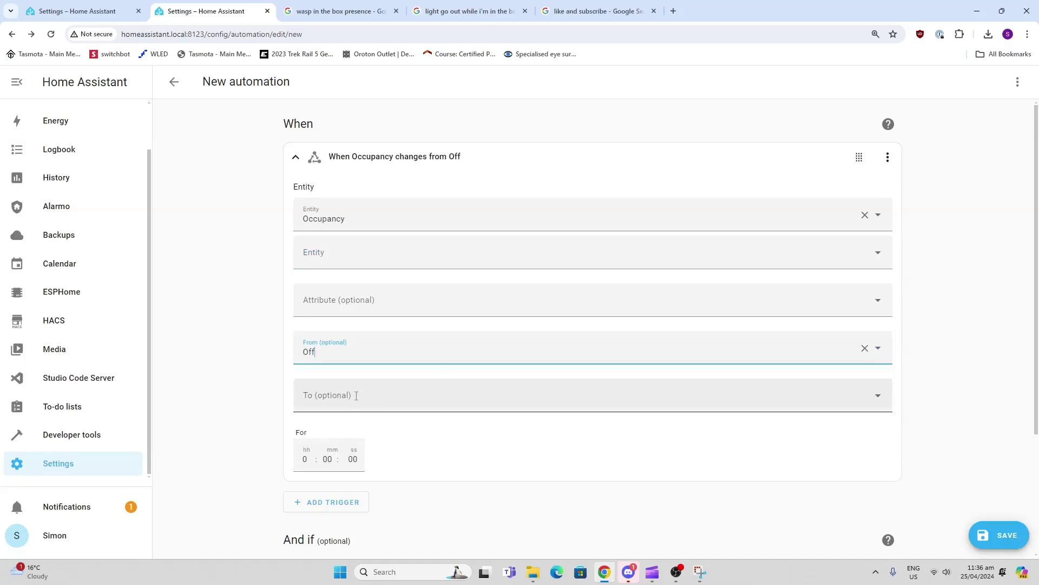
pyautogui.click(356, 395)
pyautogui.click(359, 461)
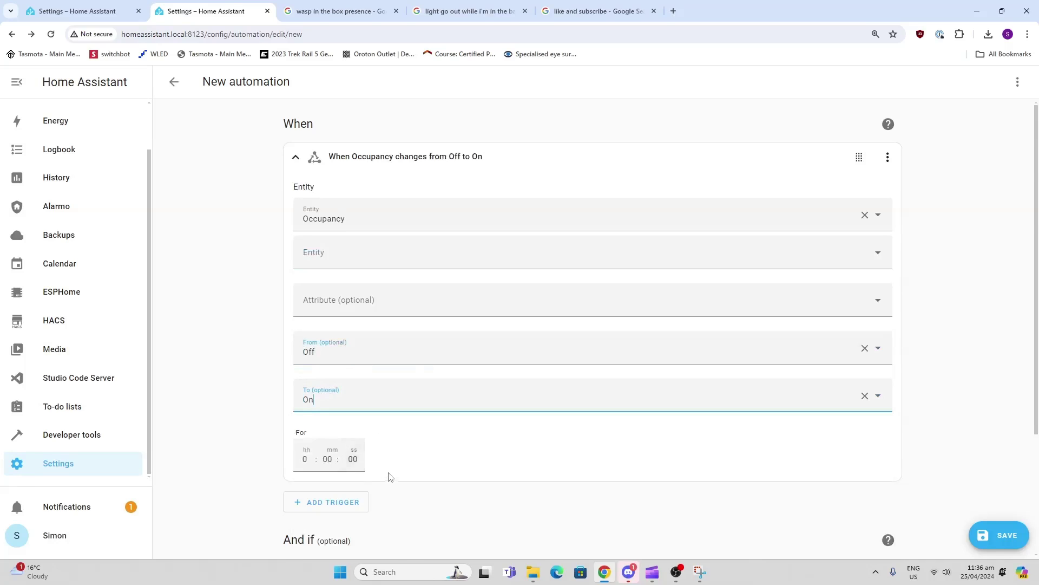
# Add a device action to turn on Bathroom Light and save the automation.
pyautogui.scroll(-3, 389, 476)
pyautogui.click(307, 538)
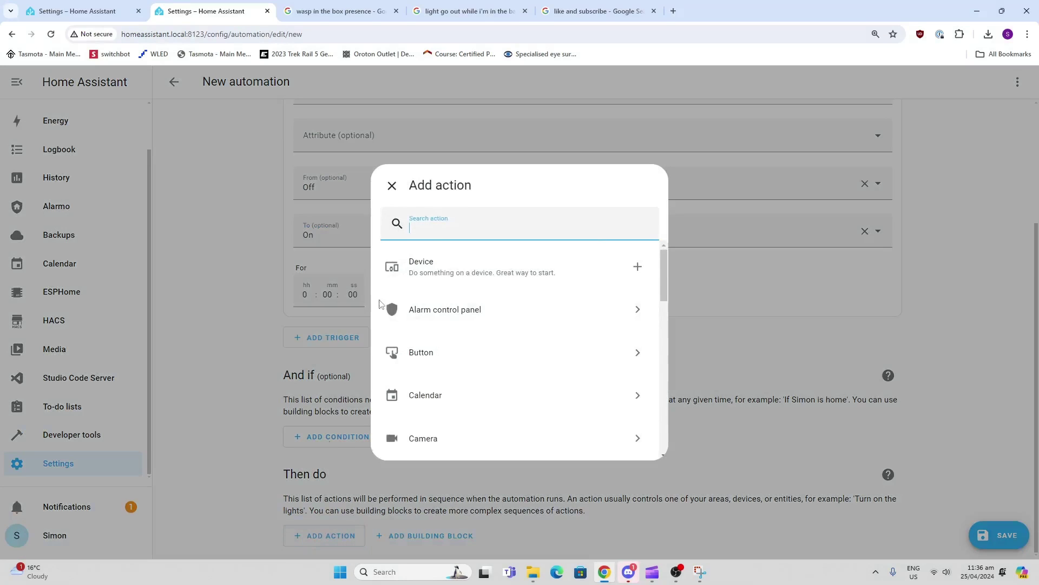
pyautogui.click(453, 270)
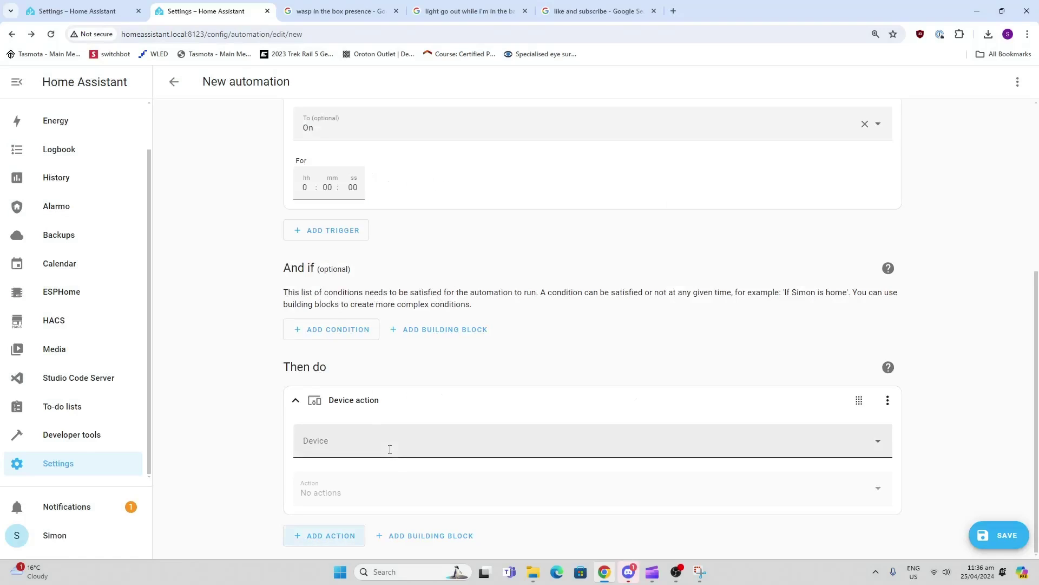
pyautogui.click(389, 449)
pyautogui.write('bath')
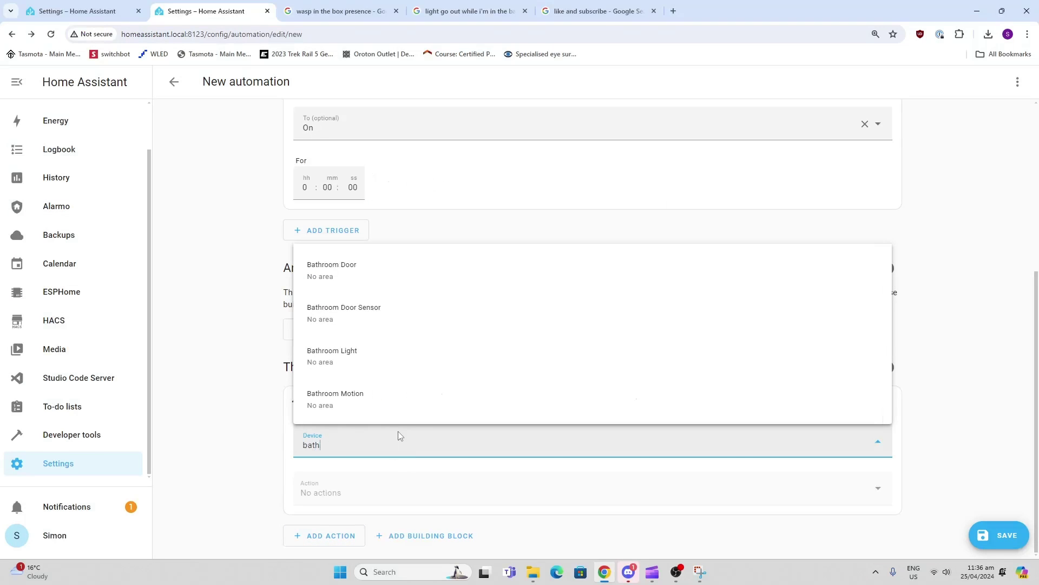
pyautogui.click(370, 359)
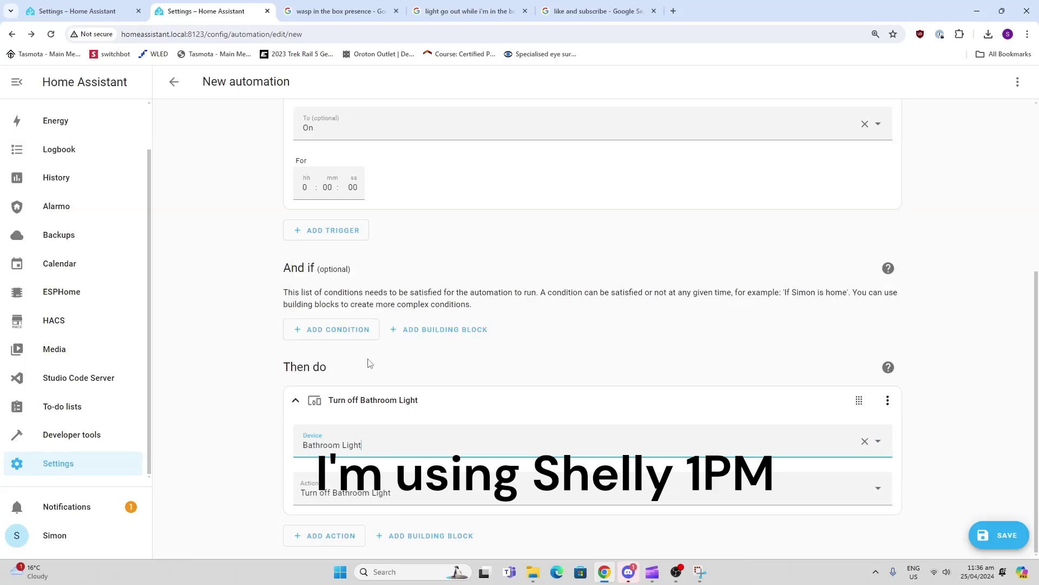
pyautogui.click(364, 493)
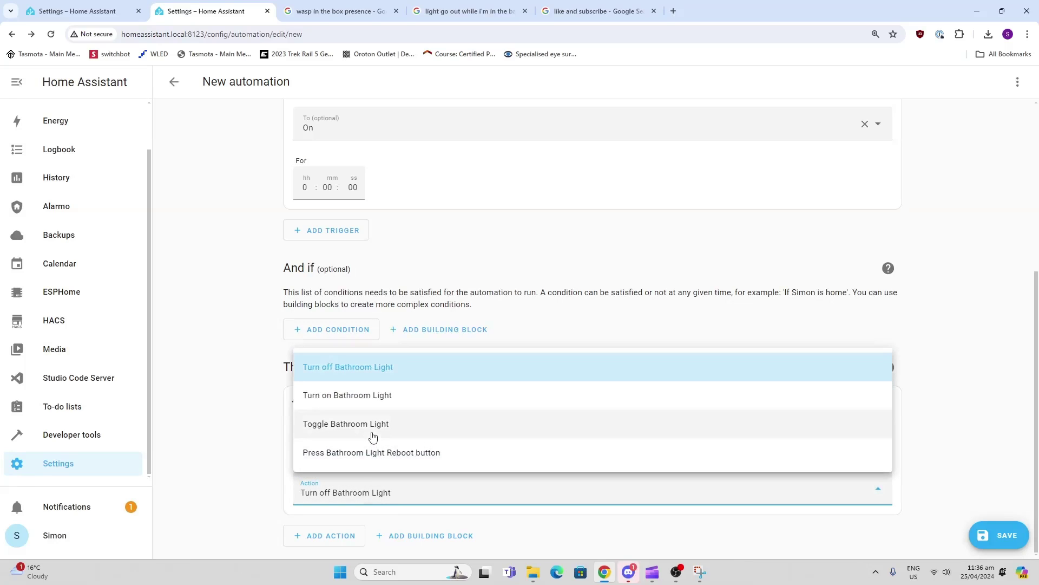
pyautogui.click(372, 402)
pyautogui.click(1006, 537)
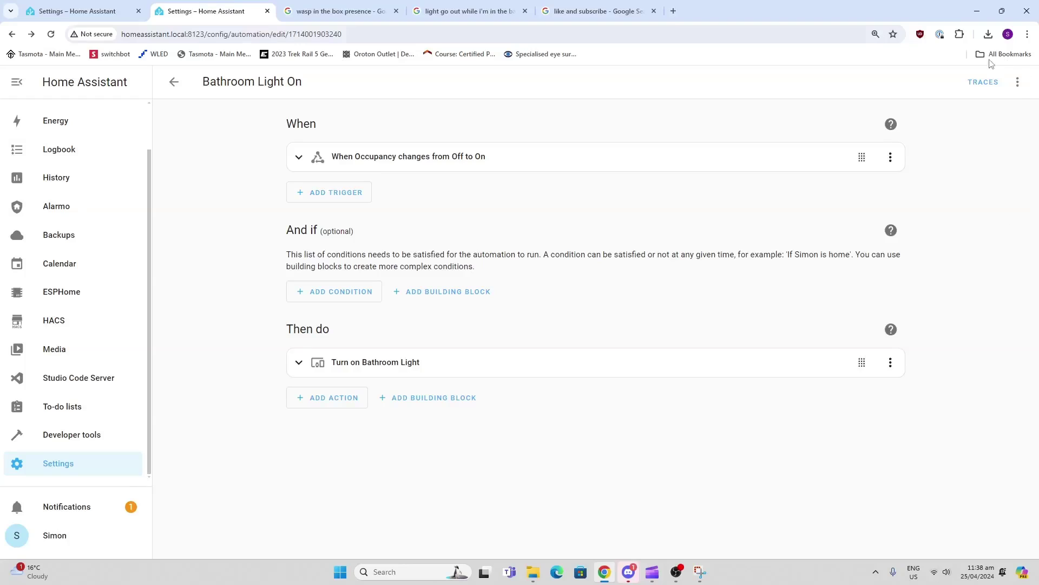
# Duplicate Bathroom Light On and change its Occupancy trigger to From On, To Off.
pyautogui.click(1018, 83)
pyautogui.click(973, 242)
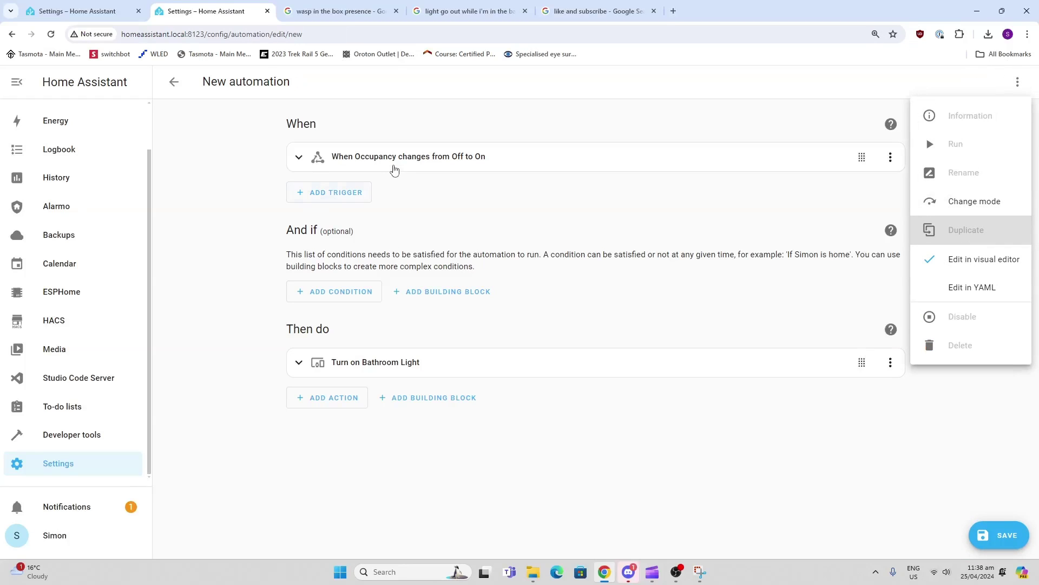
pyautogui.click(298, 157)
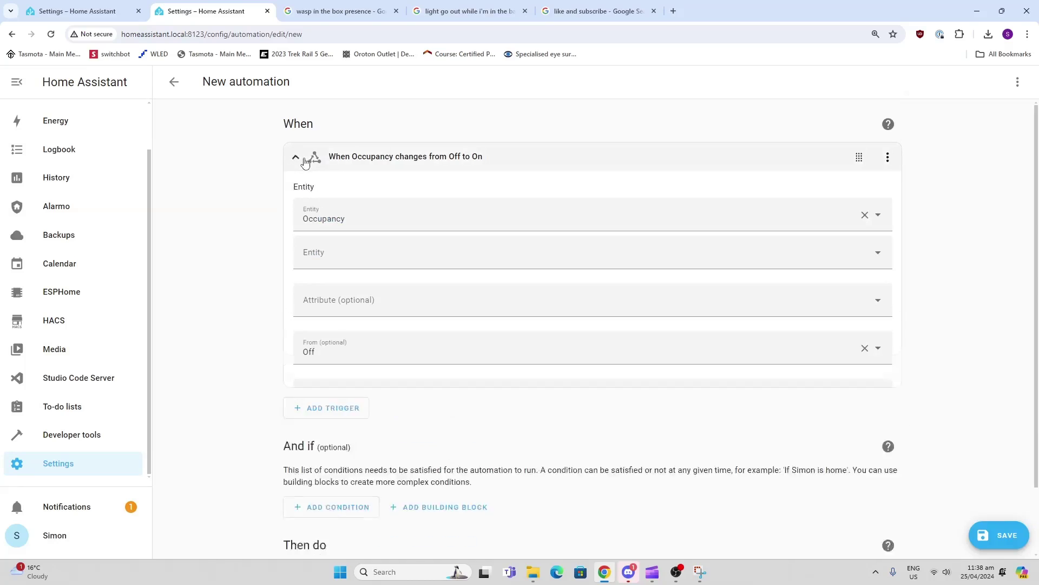
pyautogui.click(324, 357)
pyautogui.click(319, 357)
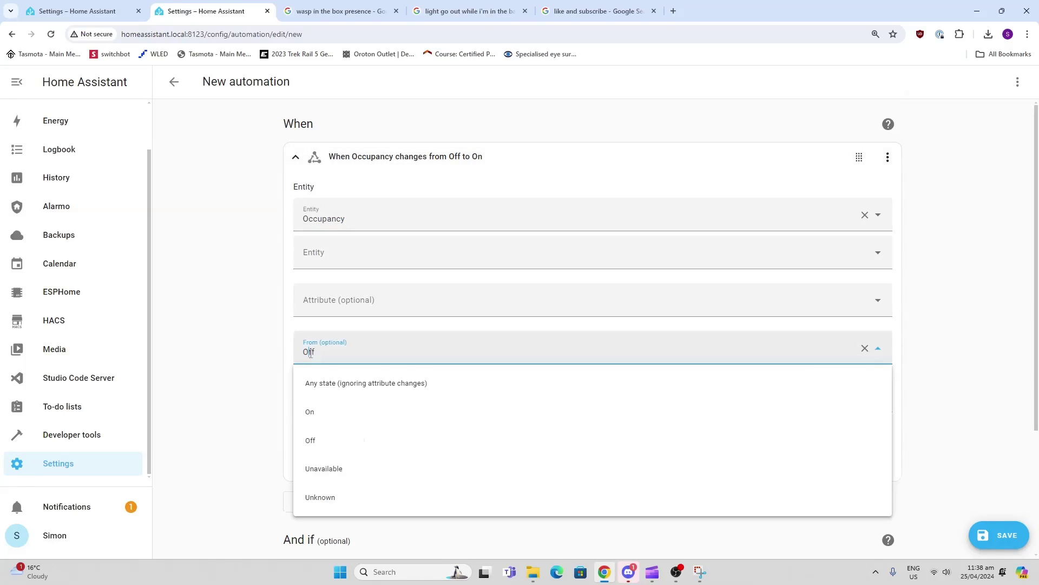
pyautogui.click(317, 423)
pyautogui.click(313, 403)
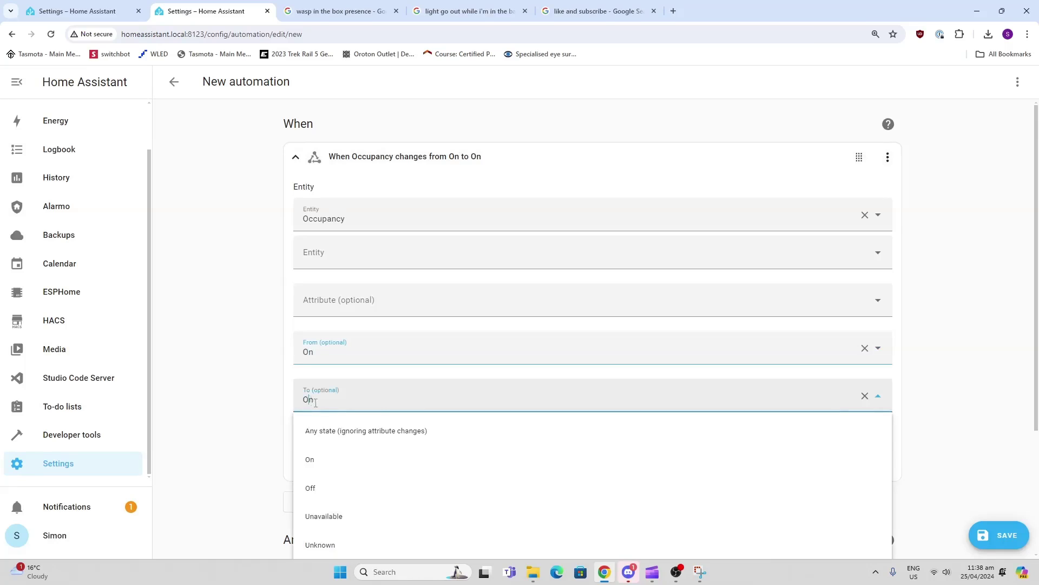
pyautogui.click(313, 491)
# Switch the action to Turn off Bathroom Light, save, and select the prefilled name.
pyautogui.scroll(-3, 222, 456)
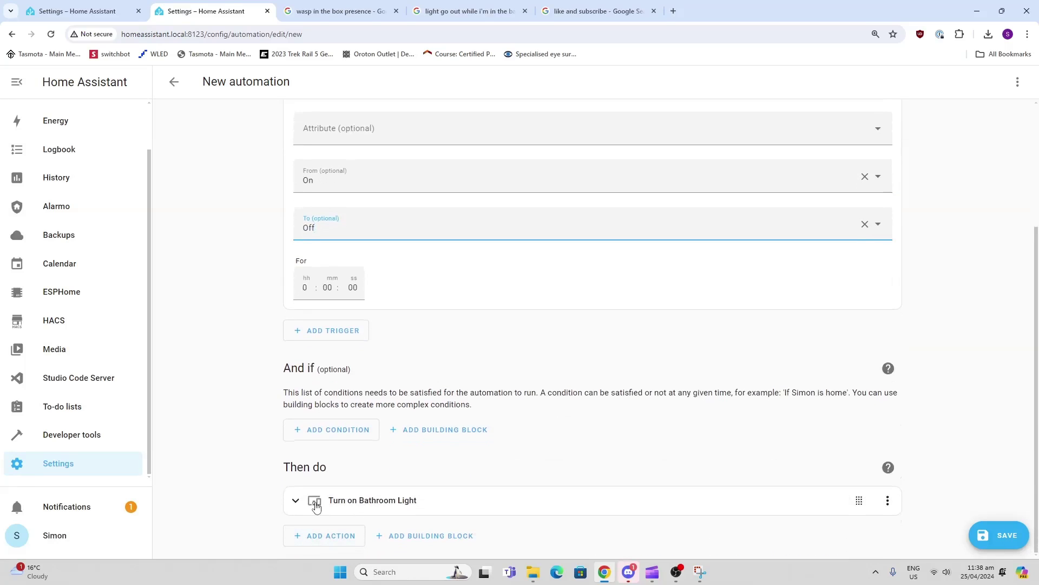
pyautogui.click(296, 501)
pyautogui.scroll(-2, 304, 487)
pyautogui.click(349, 491)
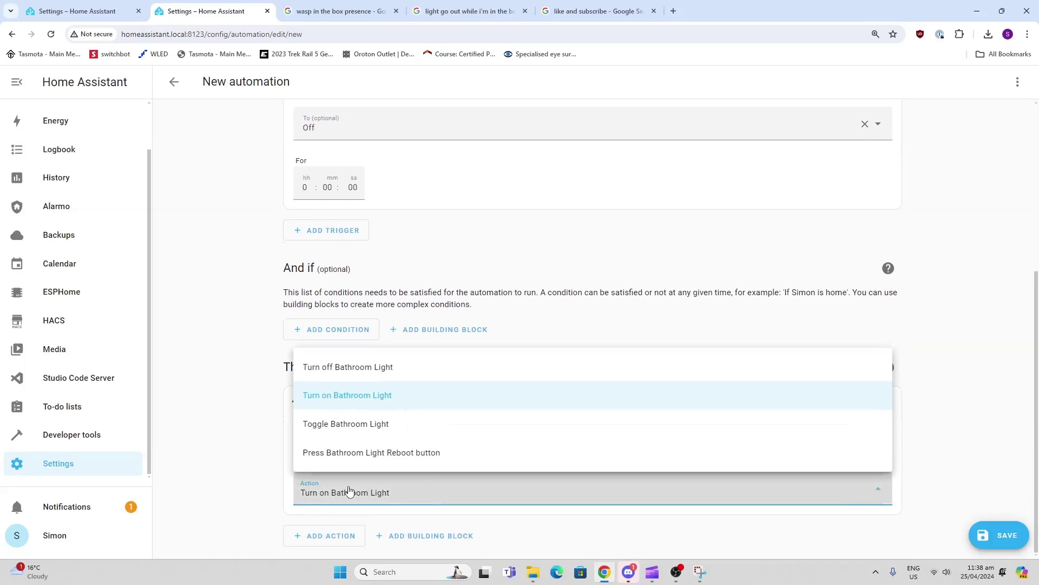
pyautogui.click(362, 368)
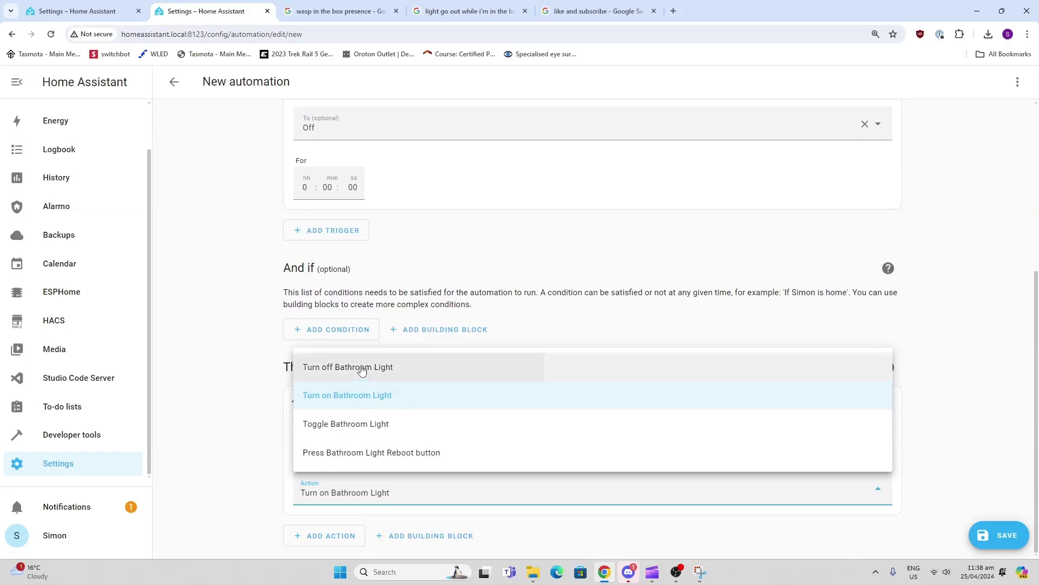
pyautogui.click(999, 535)
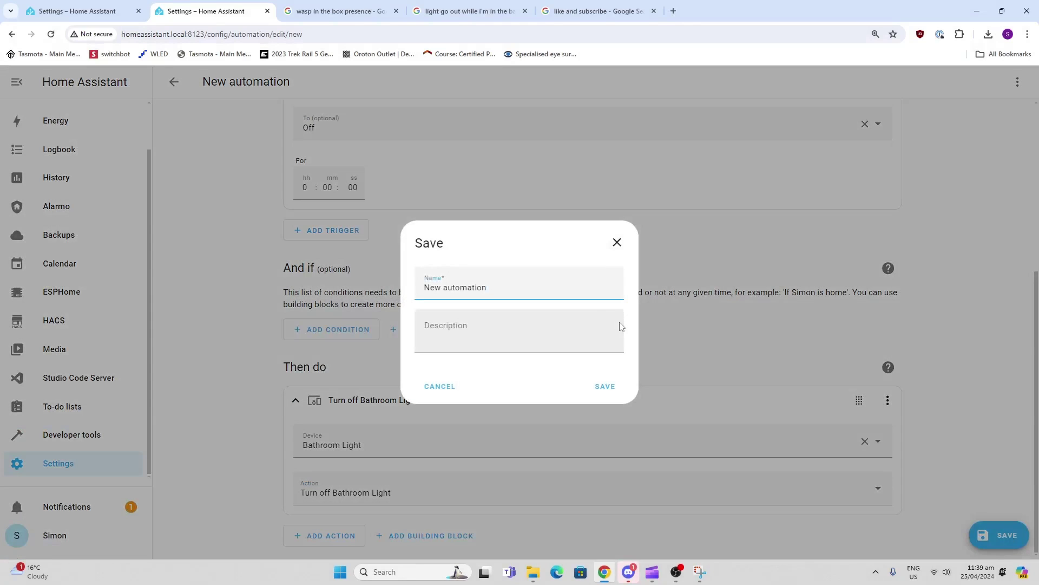
pyautogui.moveTo(511, 285); pyautogui.dragTo(242, 281)
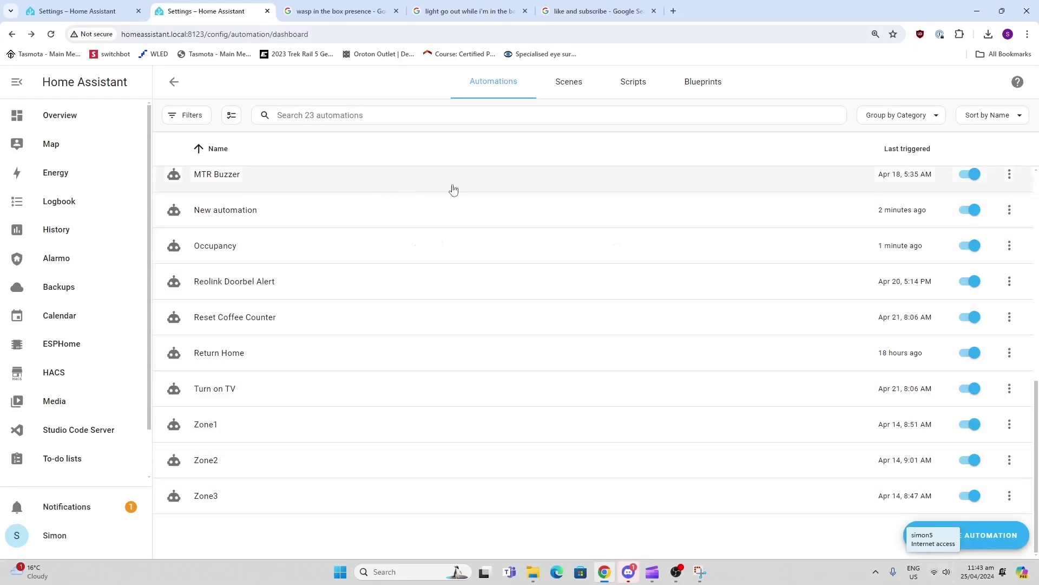
# Open the Occupancy automation and show its latest run trace.
pyautogui.click(271, 245)
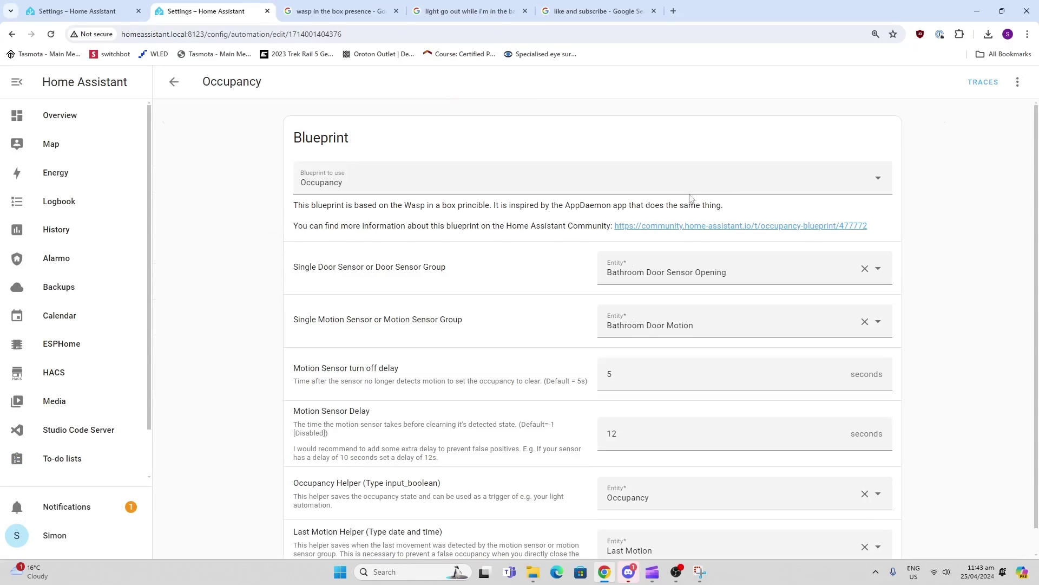
pyautogui.click(986, 85)
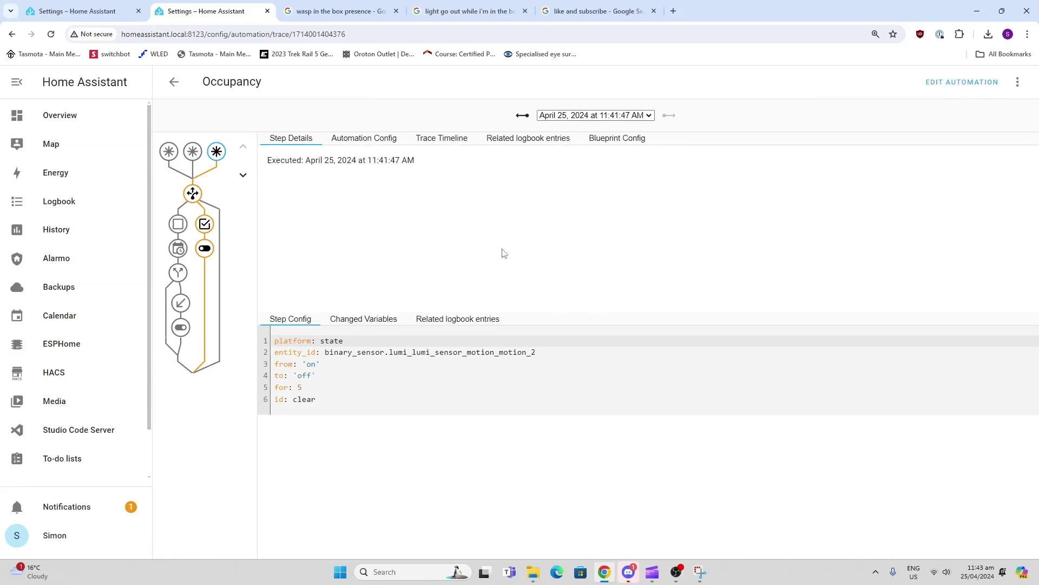